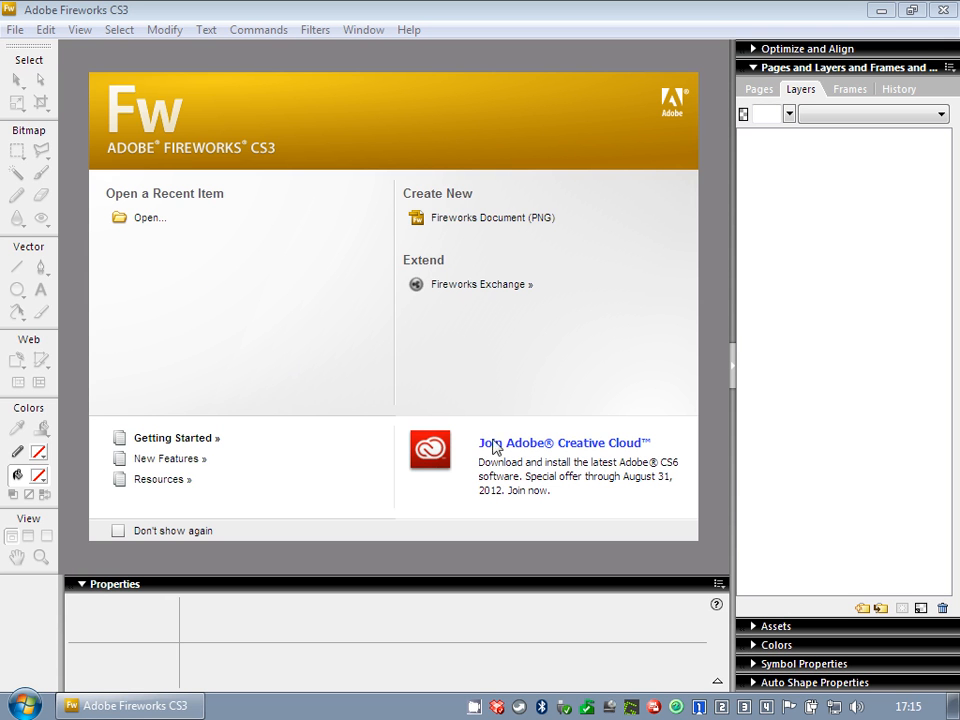
Open farm.JPG from the Selection folder and leave its bitmap deselected.
left_click(145, 220)
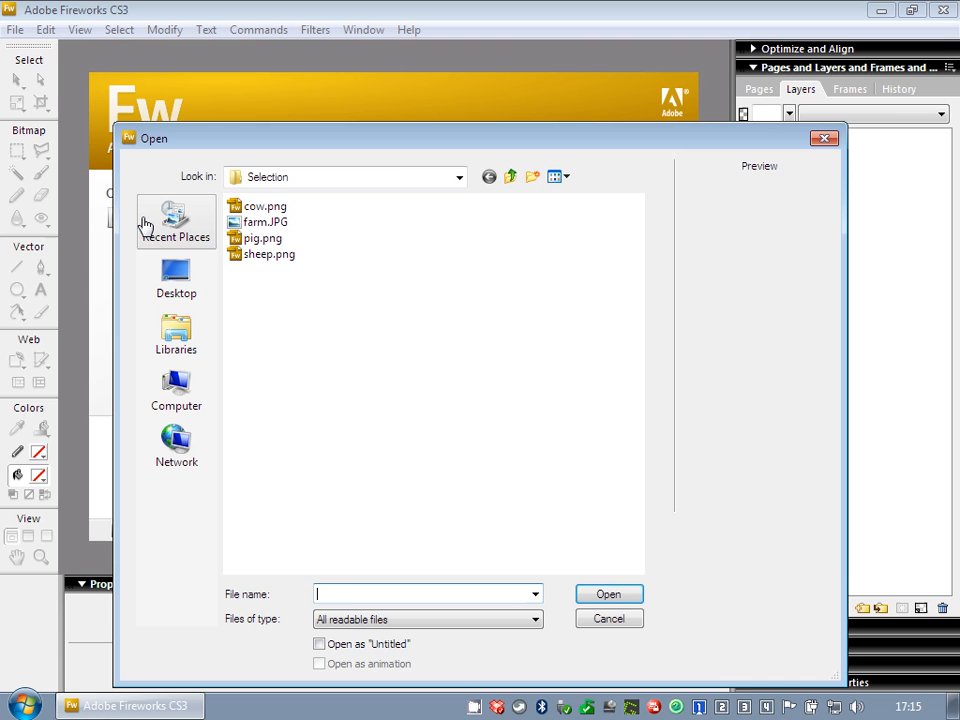
left_click(263, 225)
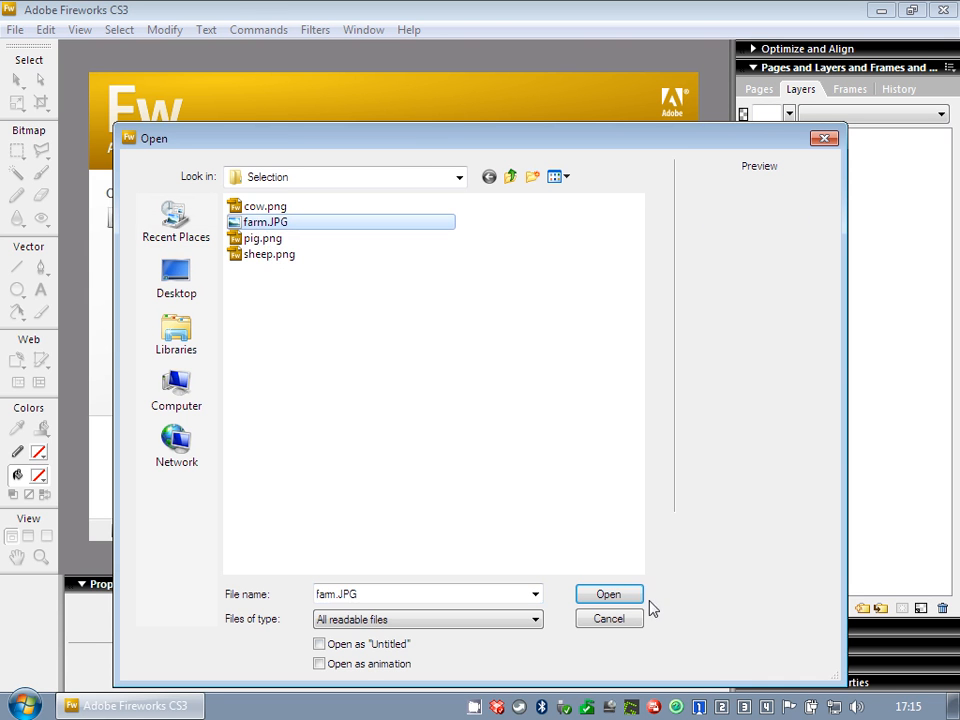
left_click(607, 596)
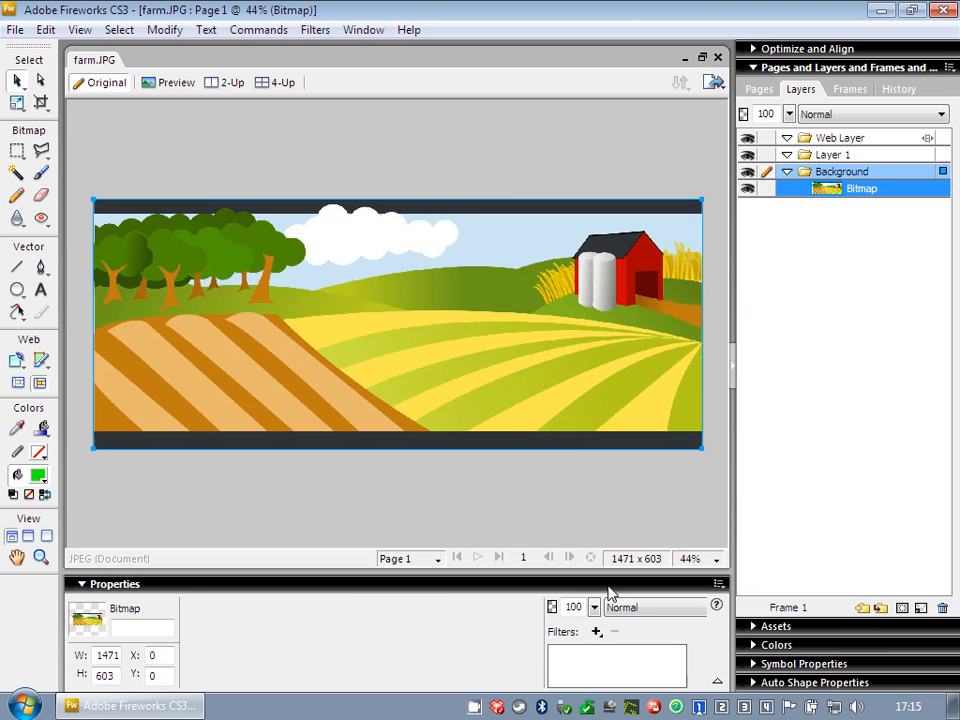
left_click(591, 158)
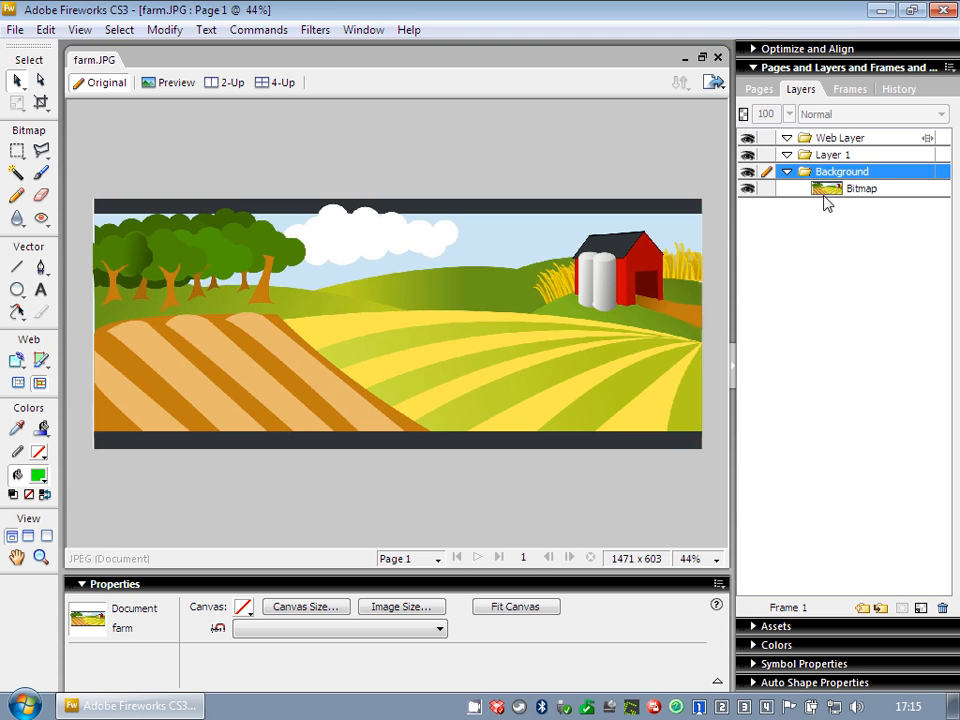
Lock the farm bitmap in the Background layer and check that it cannot be moved on the canvas.
left_click(377, 36)
left_click(868, 260)
left_click(826, 193)
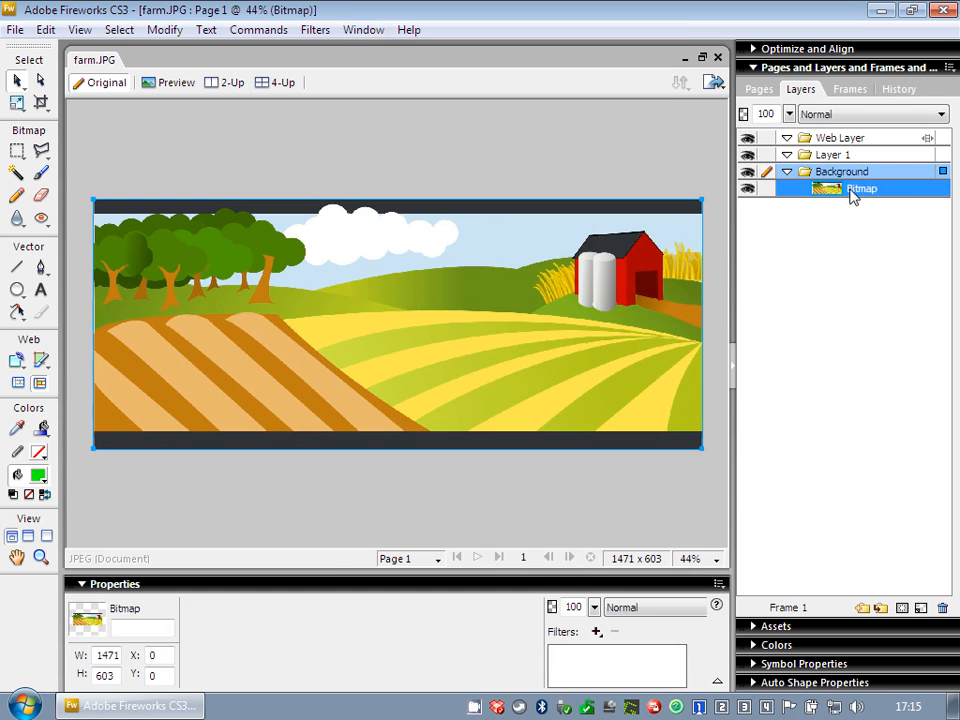
left_click(767, 190)
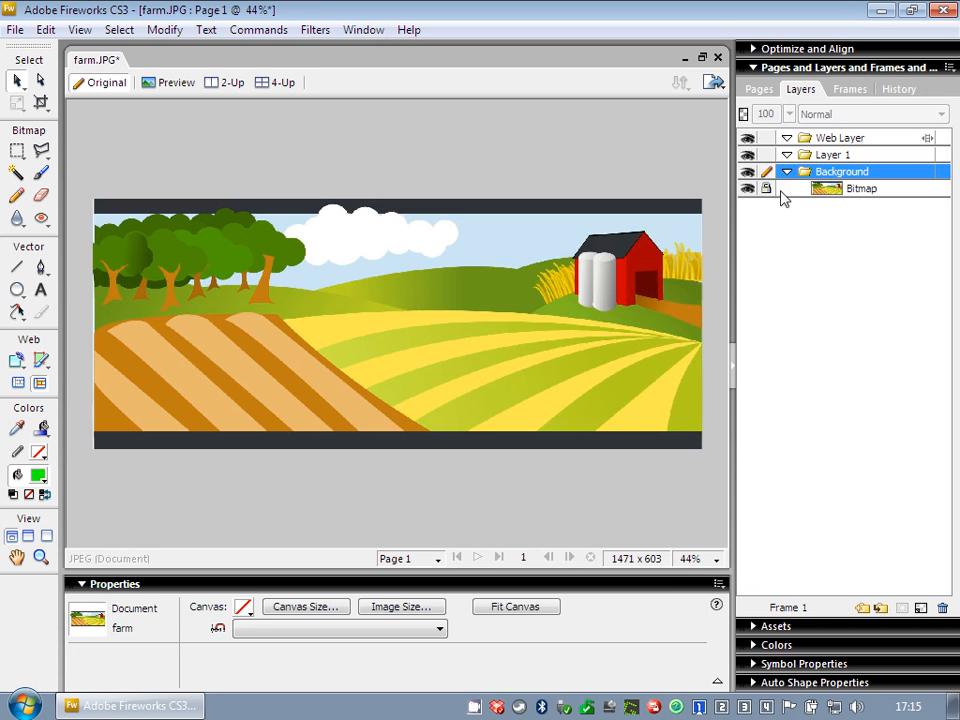
left_click_drag(403, 324, 452, 366)
Import cow.png into the farm picture at original size and position it mid-scene at about X 621, Y 112.
left_click(16, 30)
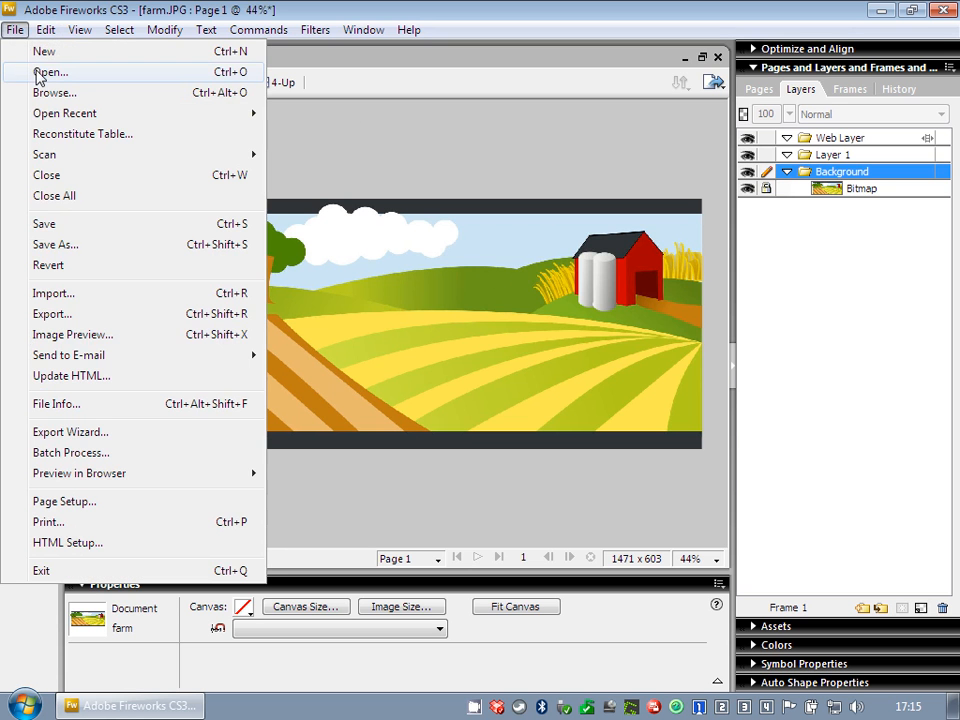
left_click(381, 141)
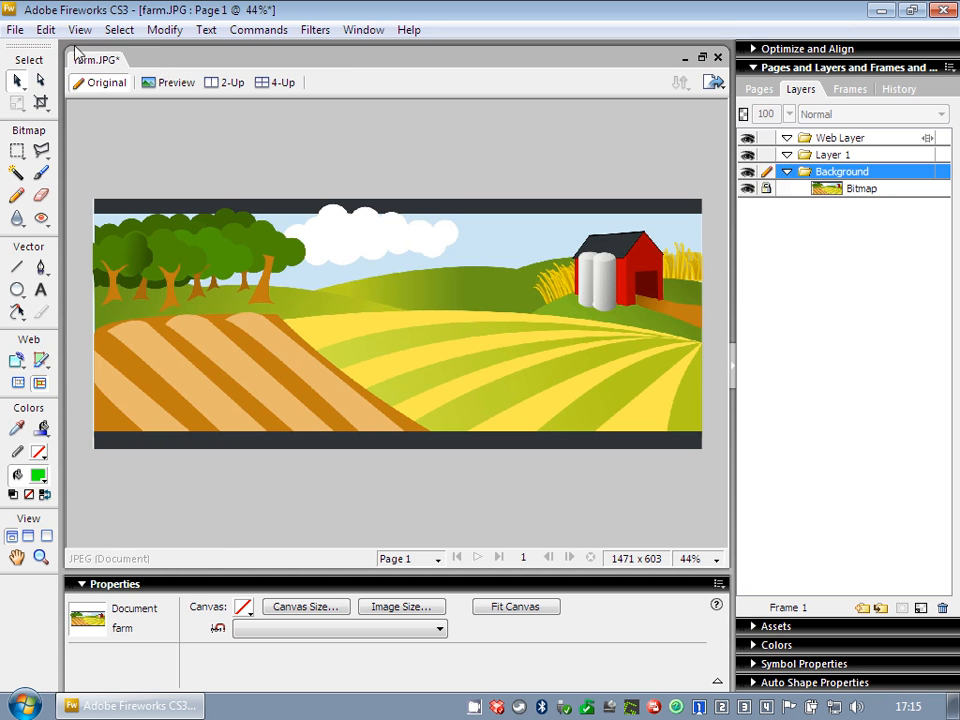
left_click(16, 30)
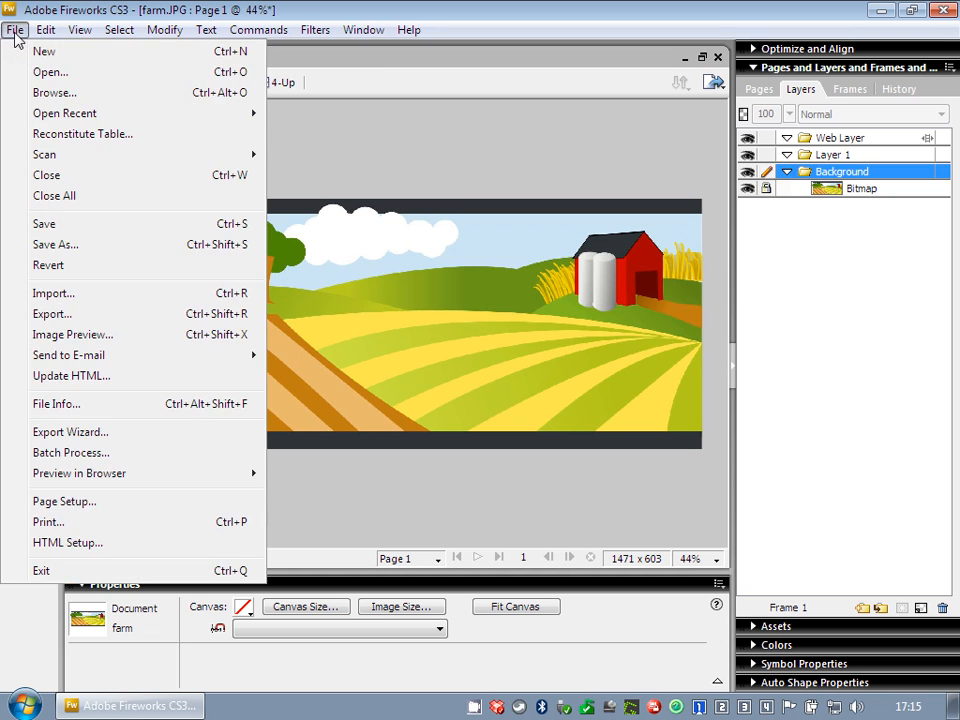
left_click(52, 294)
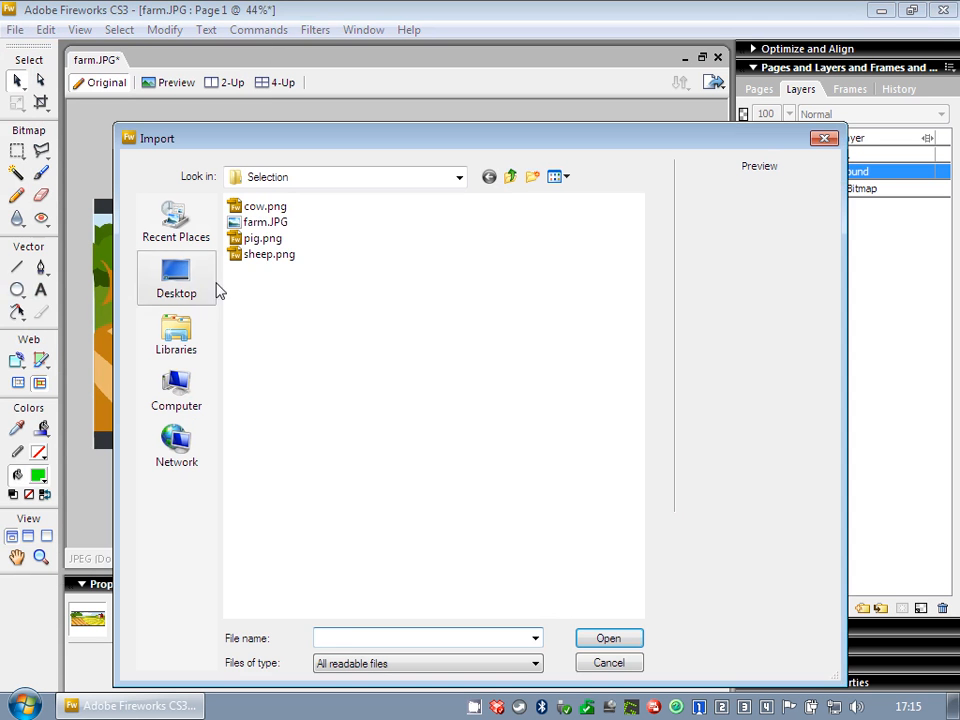
left_click(270, 207)
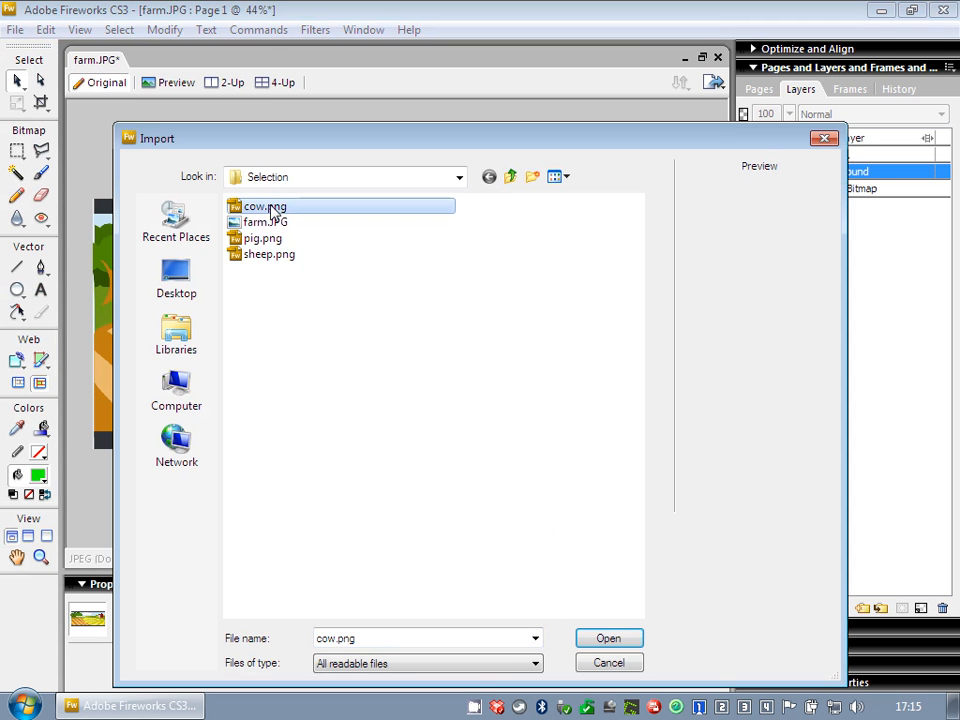
left_click(606, 638)
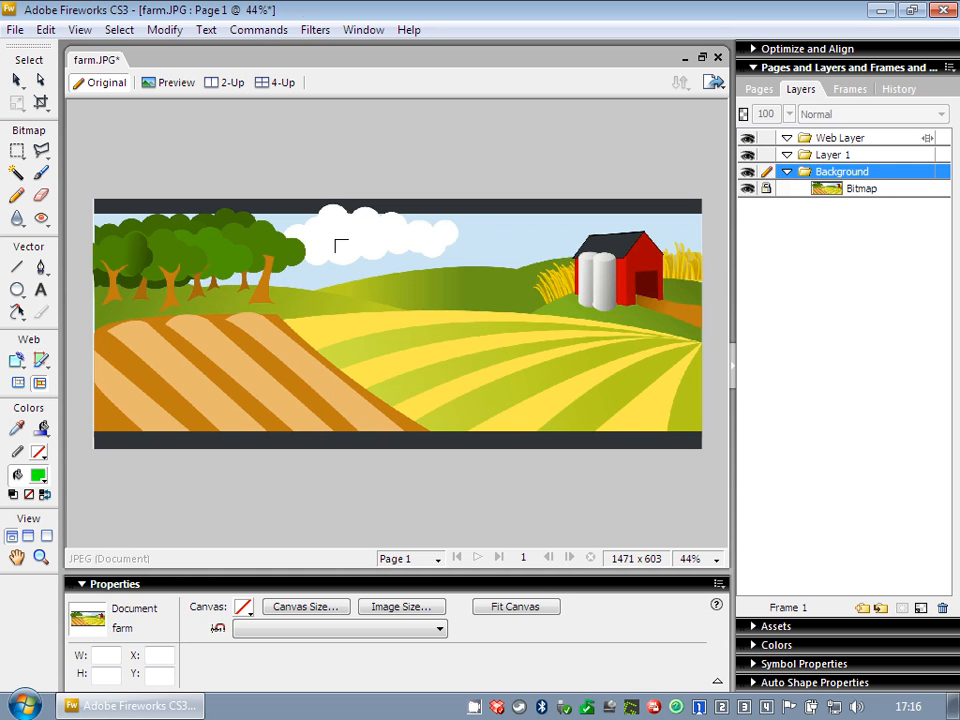
left_click(335, 239)
left_click_drag(424, 328, 488, 355)
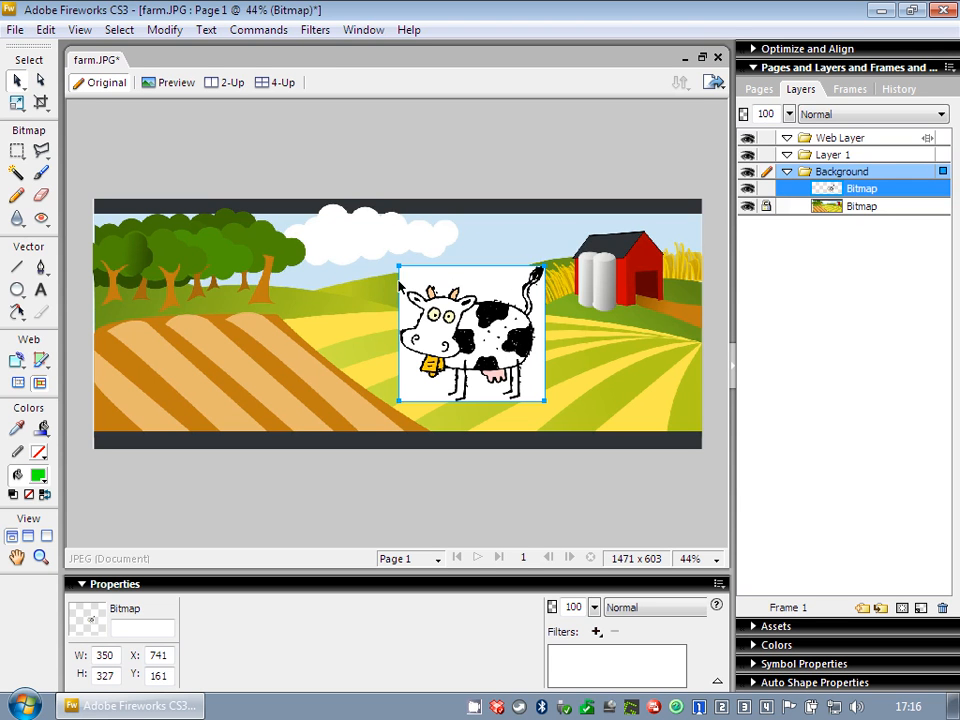
left_click_drag(480, 325, 427, 303)
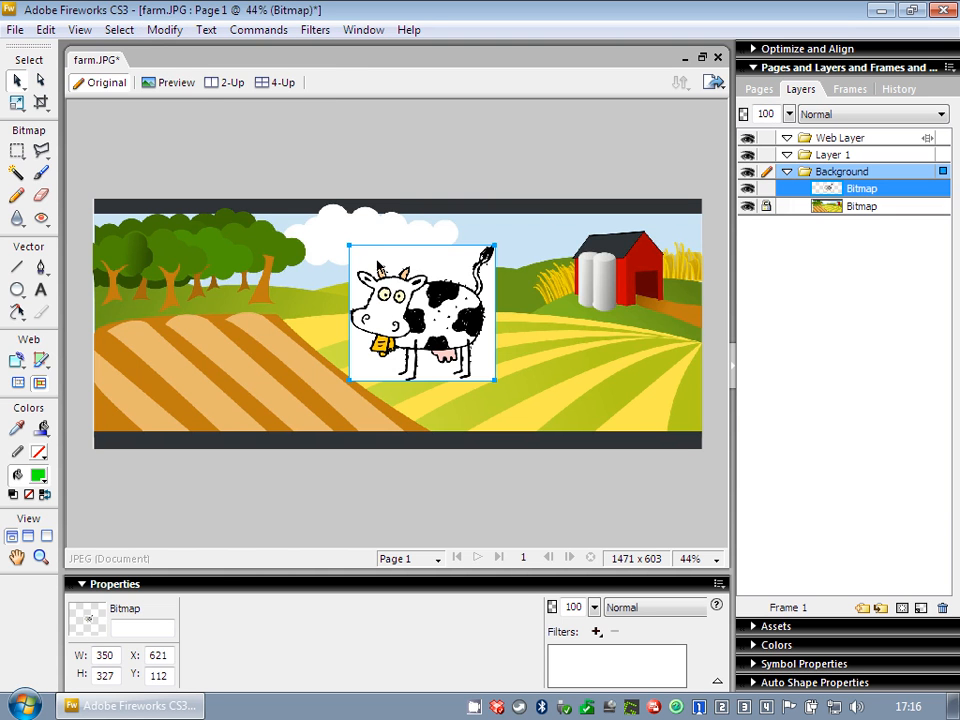
Select the white area above the cow using the Magic Wand tool with a tolerance of 20.
left_click(82, 30)
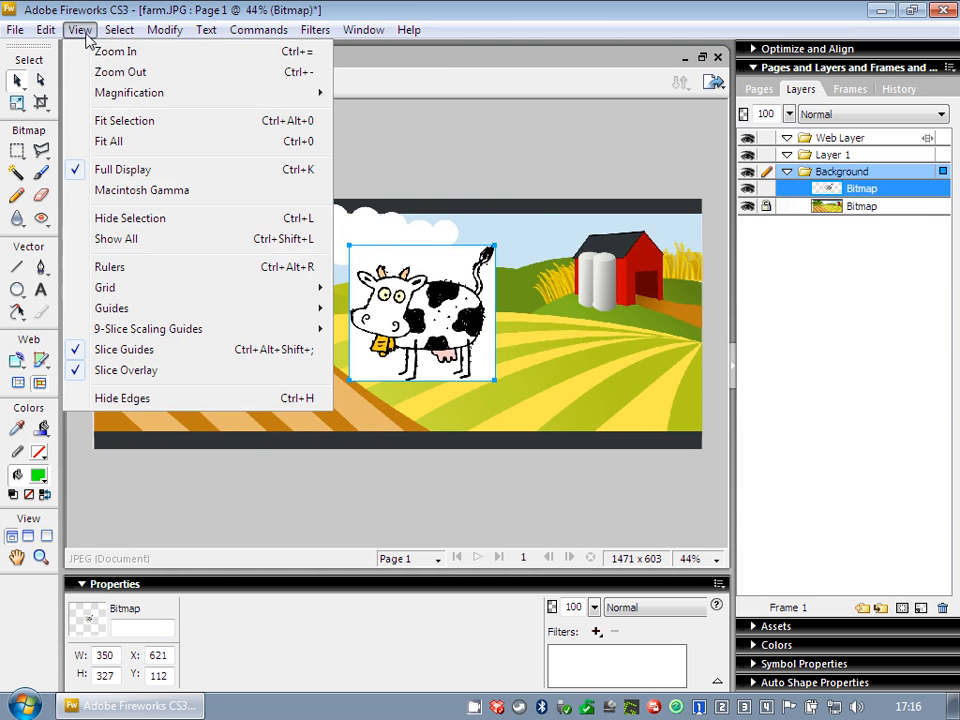
left_click(124, 121)
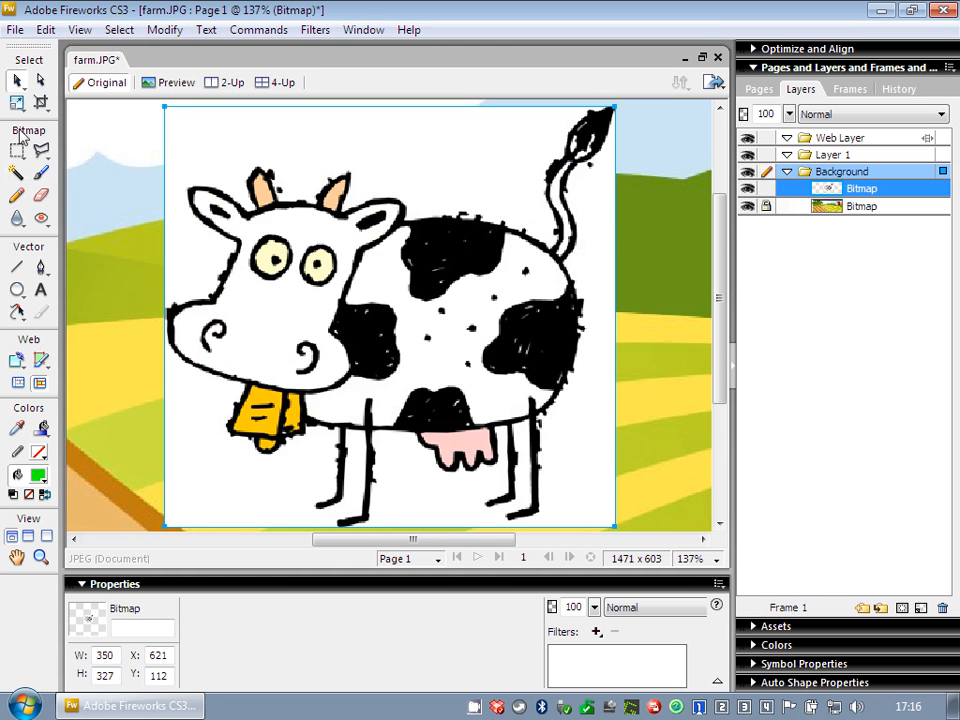
left_click(16, 174)
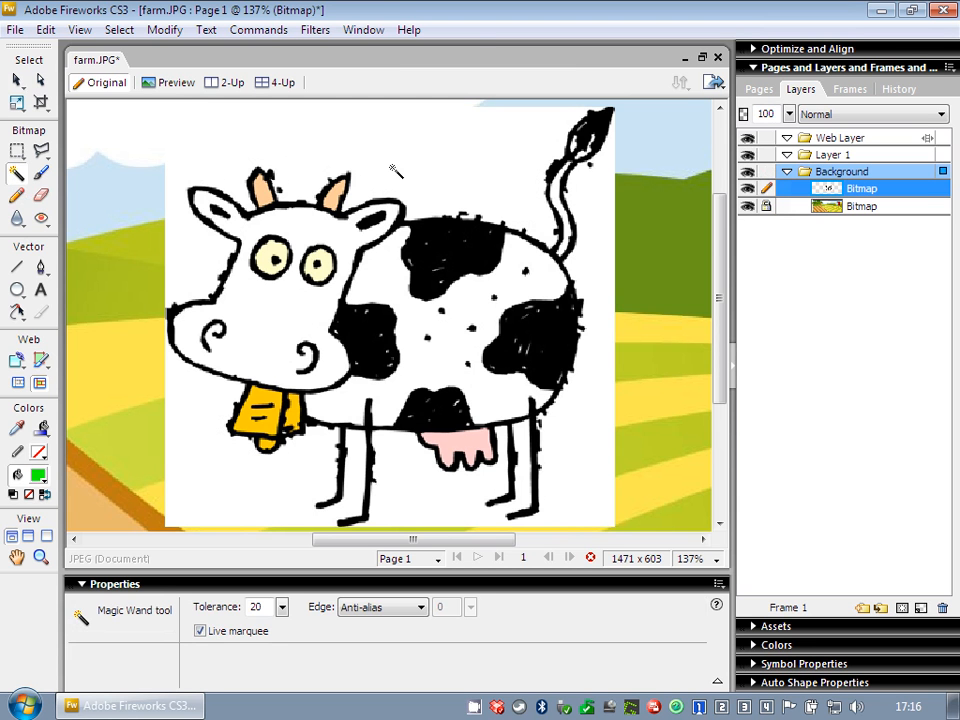
left_click(426, 153)
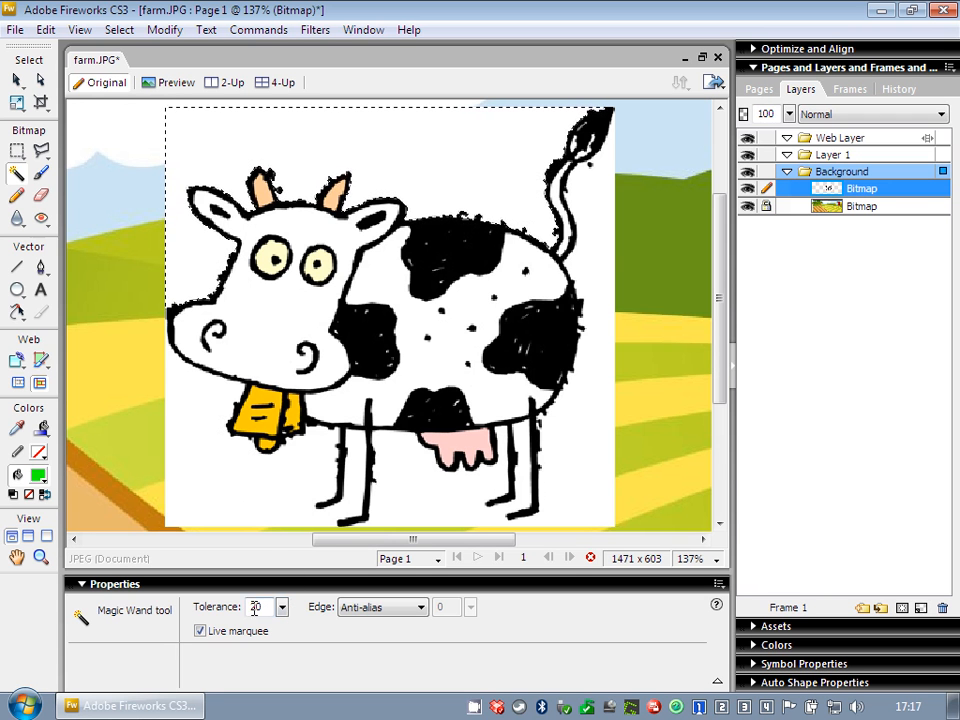
Try live tolerances of 0, 188 and 61, settle on 43, and extend the selection to all white around the cow.
left_click_drag(281, 607, 281, 619)
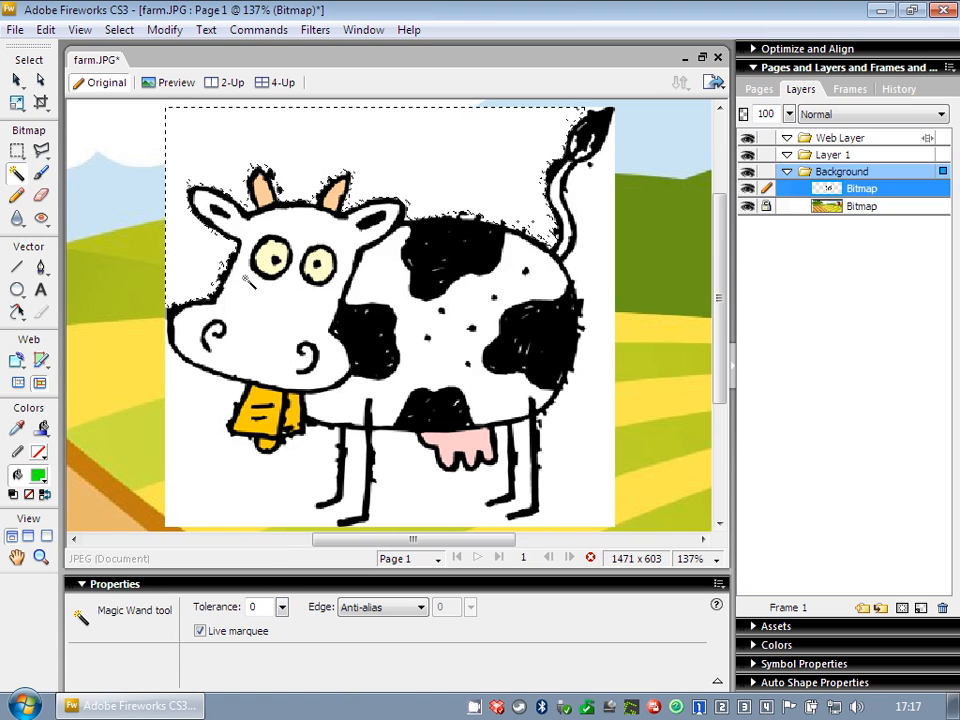
left_click(283, 612)
left_click_drag(282, 610, 279, 514)
left_click_drag(282, 605, 283, 621)
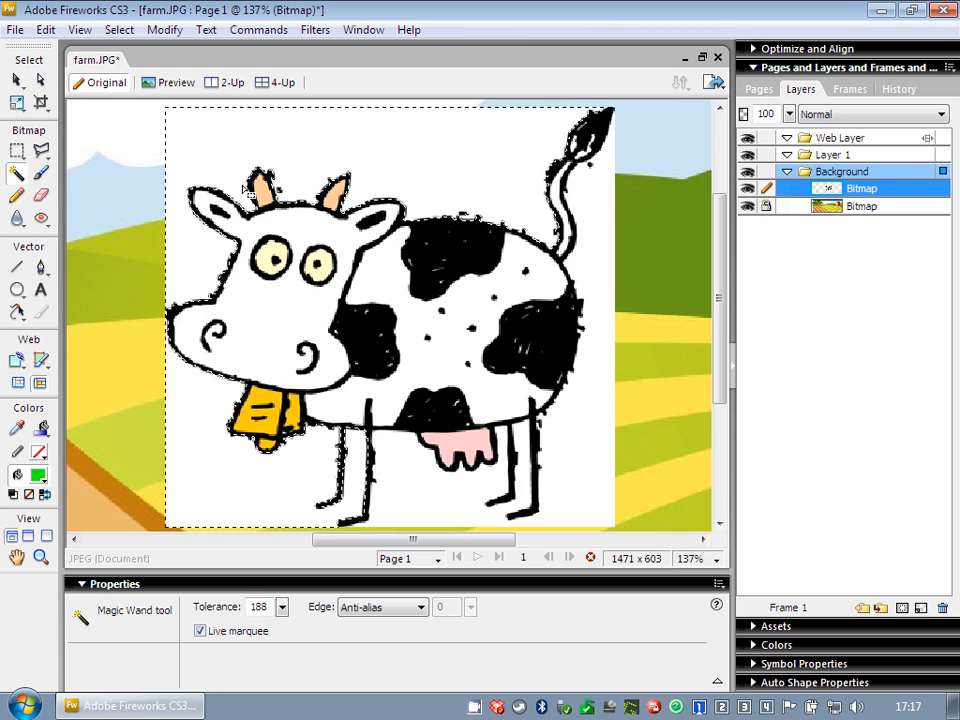
left_click_drag(284, 612, 287, 653)
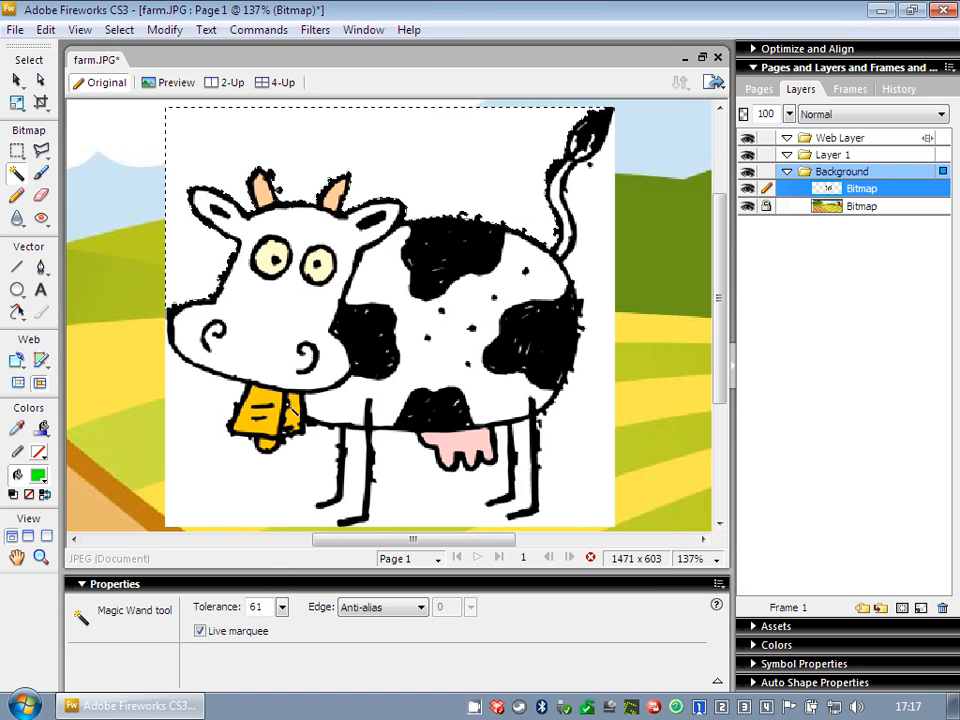
left_click_drag(282, 607, 282, 646)
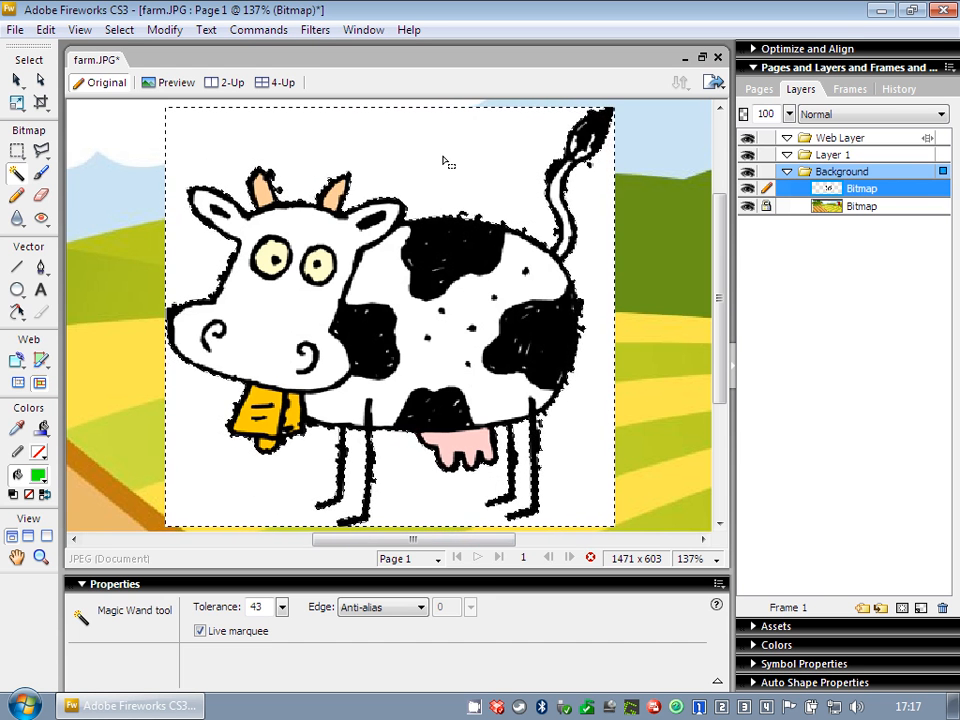
Delete the selected white background around the cow, clear the marquee and return to the Pointer tool.
key("Delete")
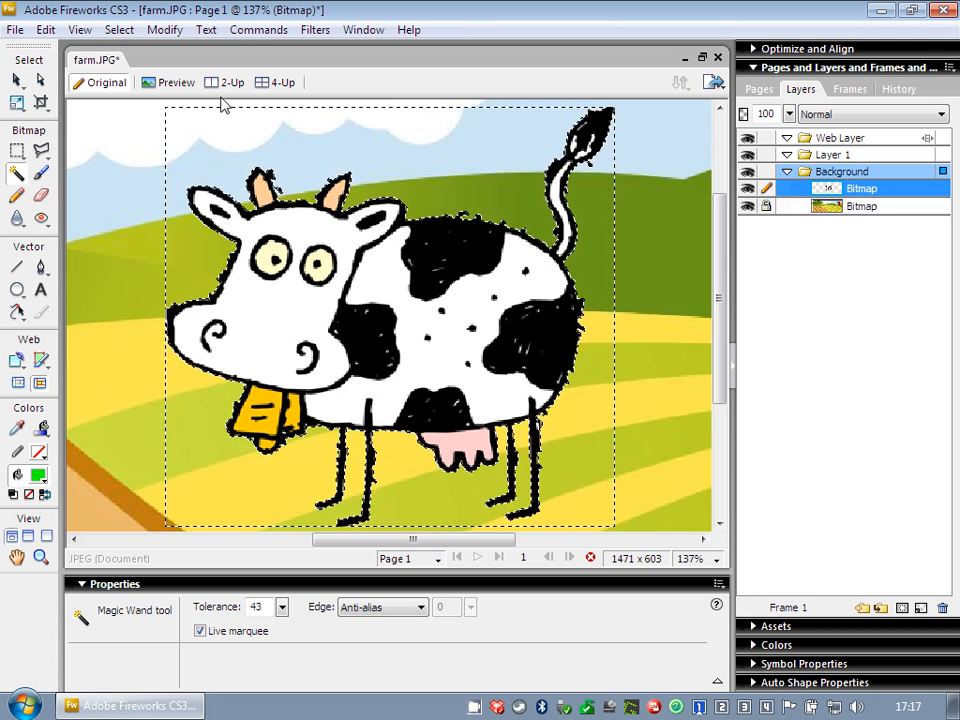
left_click(119, 30)
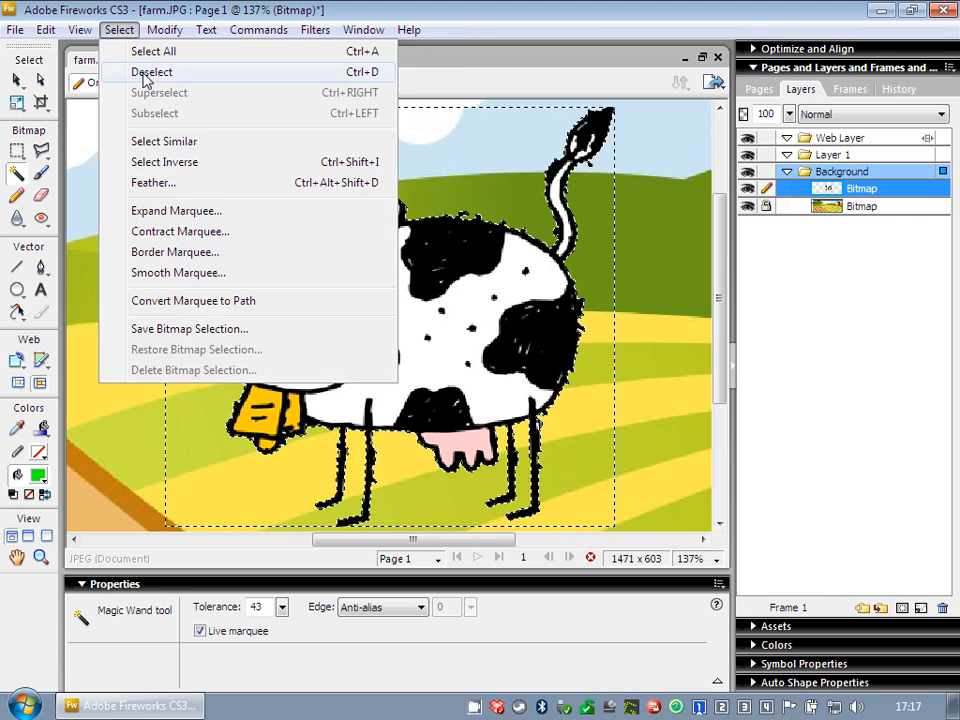
left_click(118, 30)
key("v")
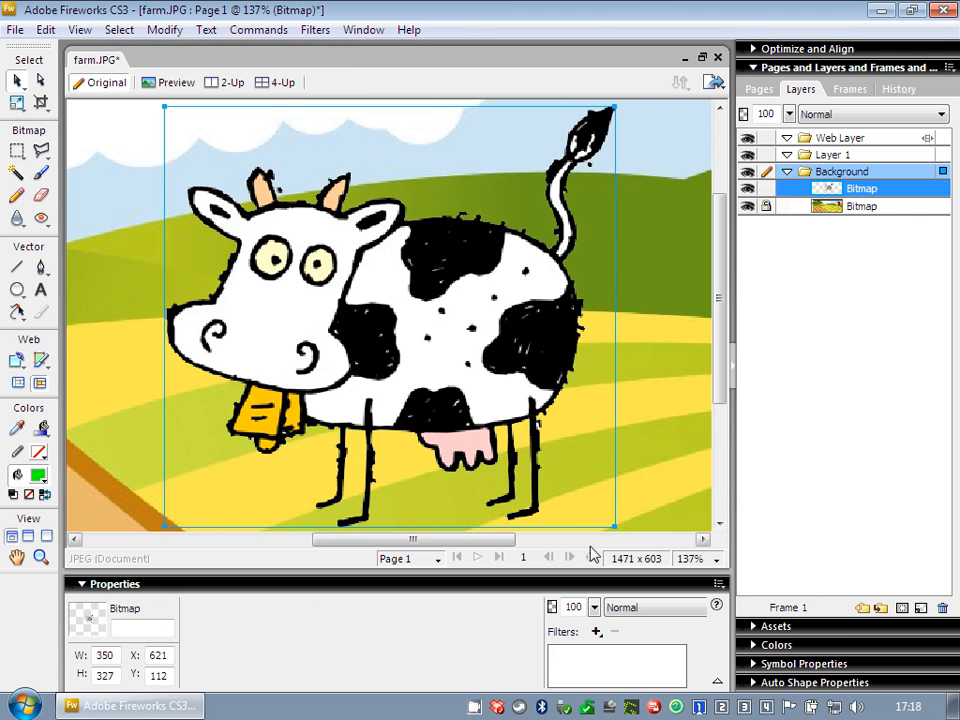
Show the whole picture and move the cow to about X 699, Y 103.
left_click(80, 30)
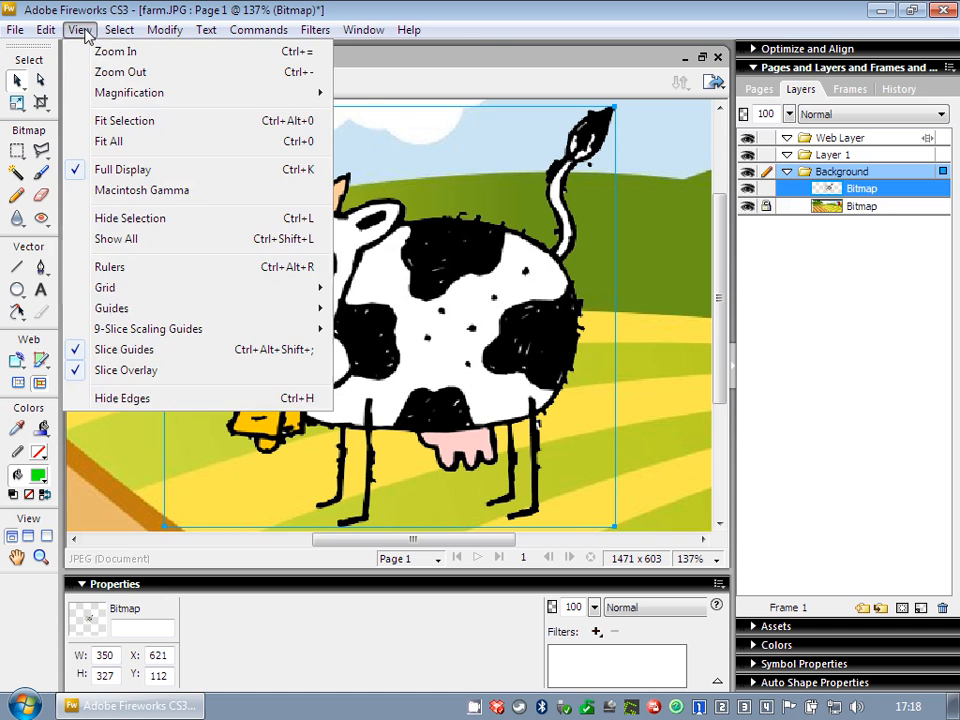
left_click(124, 147)
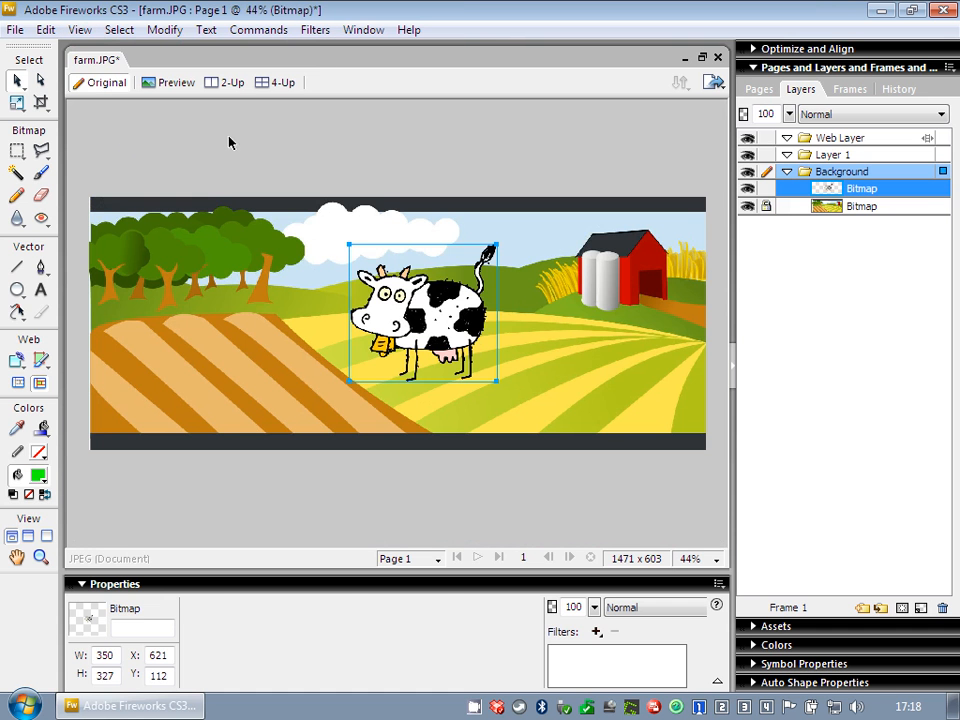
left_click_drag(420, 310, 453, 306)
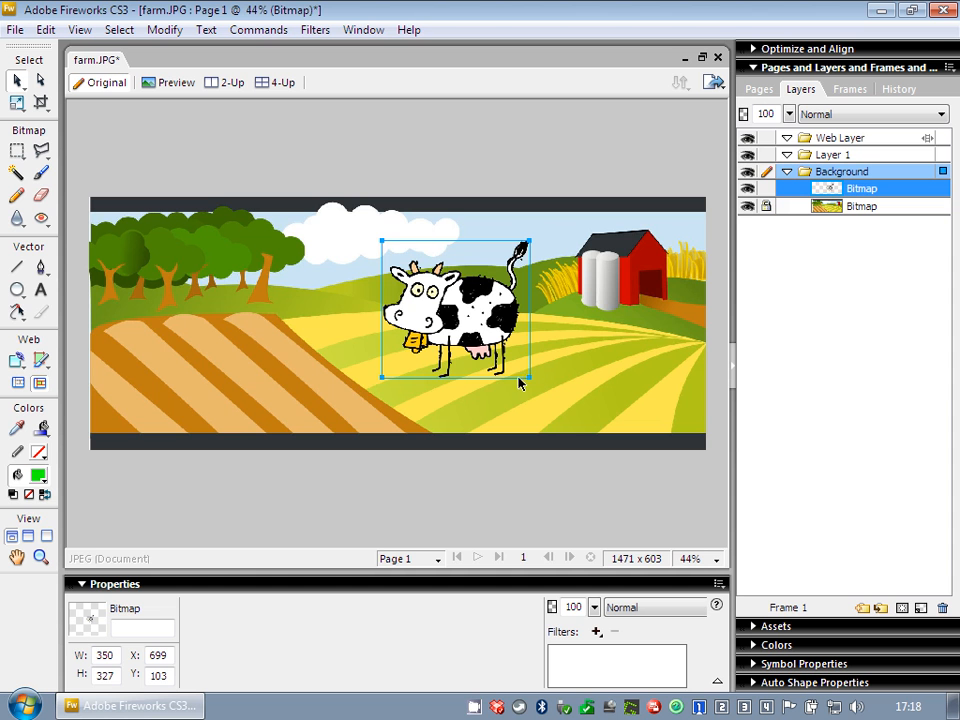
Try to resize the cow freely from its lower-right corner to about 367 × 194, and undo the transform.
left_click_drag(530, 385, 538, 326)
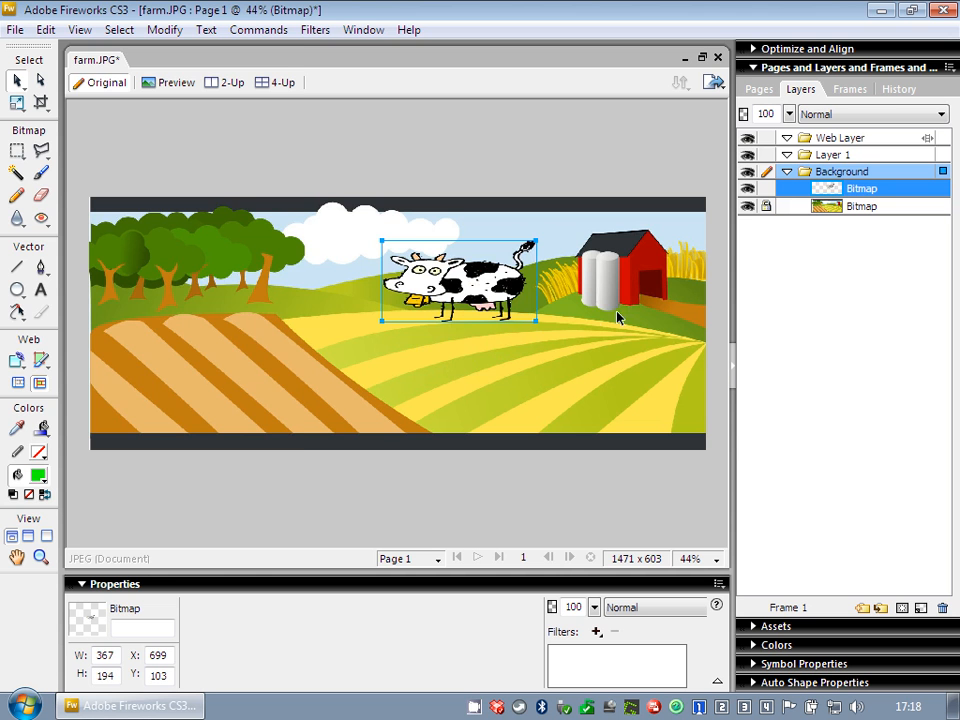
left_click(46, 29)
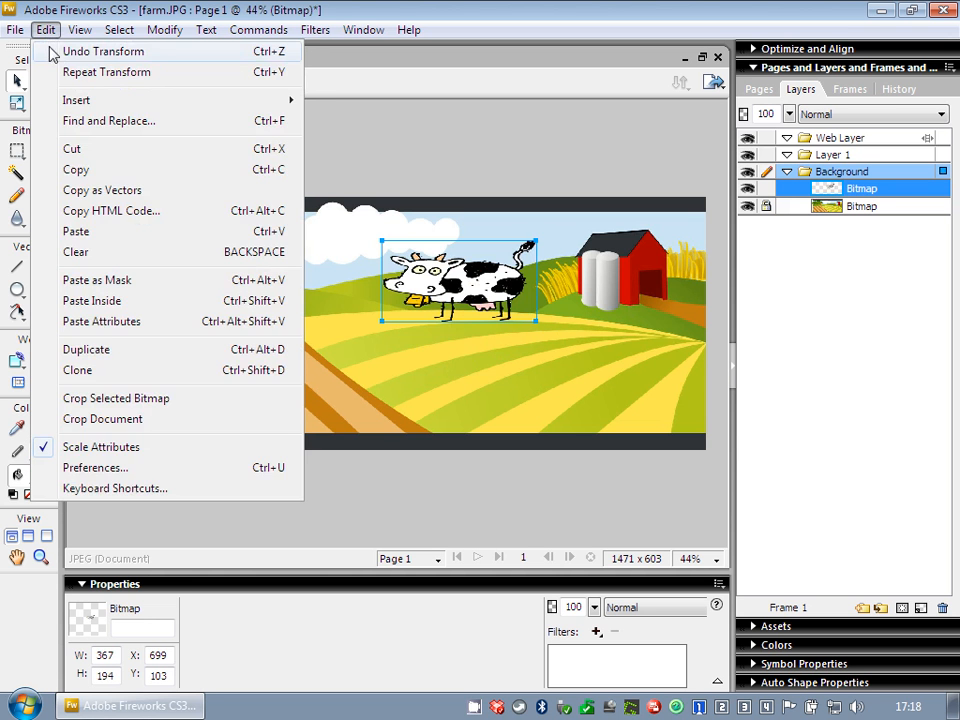
left_click(60, 51)
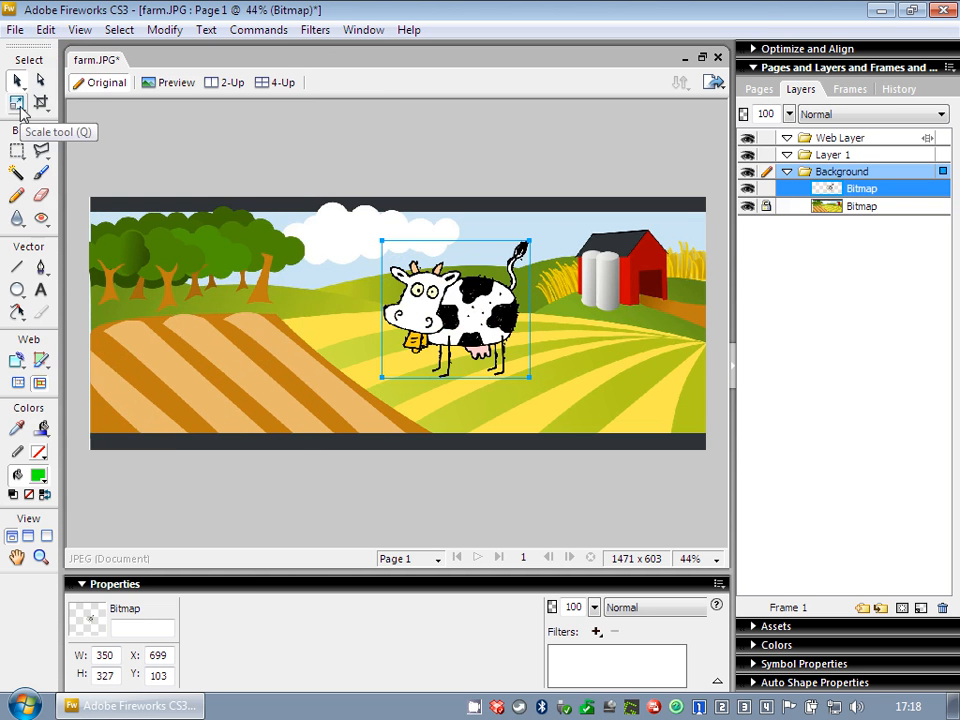
Shrink the cow proportionally to about 209 × 195 with the Scale tool and rotate it slightly clockwise.
left_click(18, 104)
left_click_drag(527, 377, 470, 322)
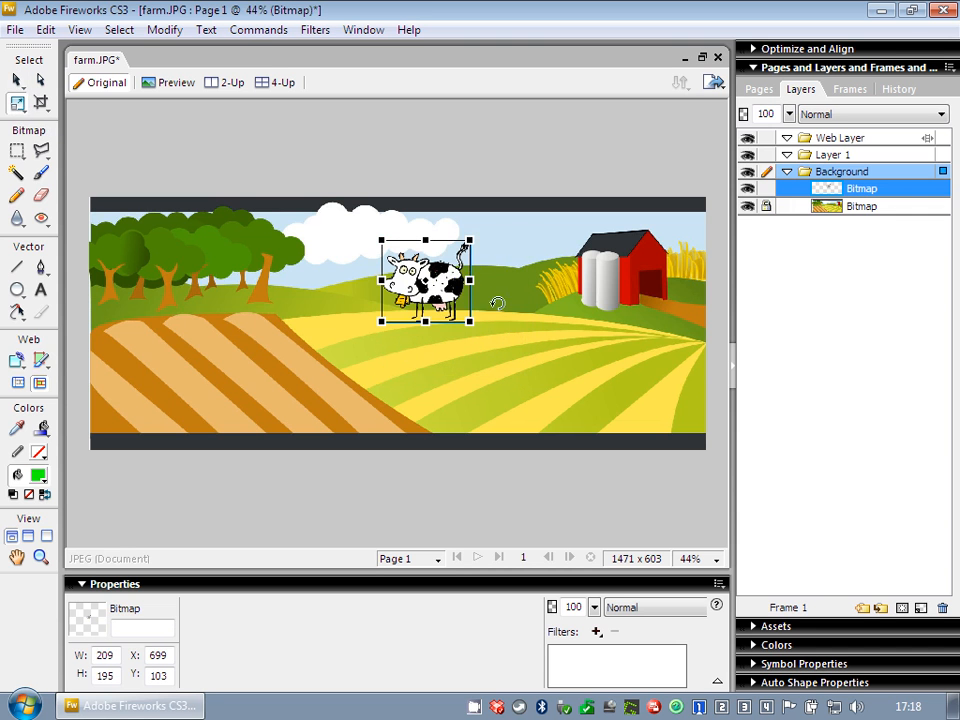
mouse_move(498, 264)
left_mouse_down()
mouse_move(506, 268)
mouse_move(497, 277)
left_mouse_up()
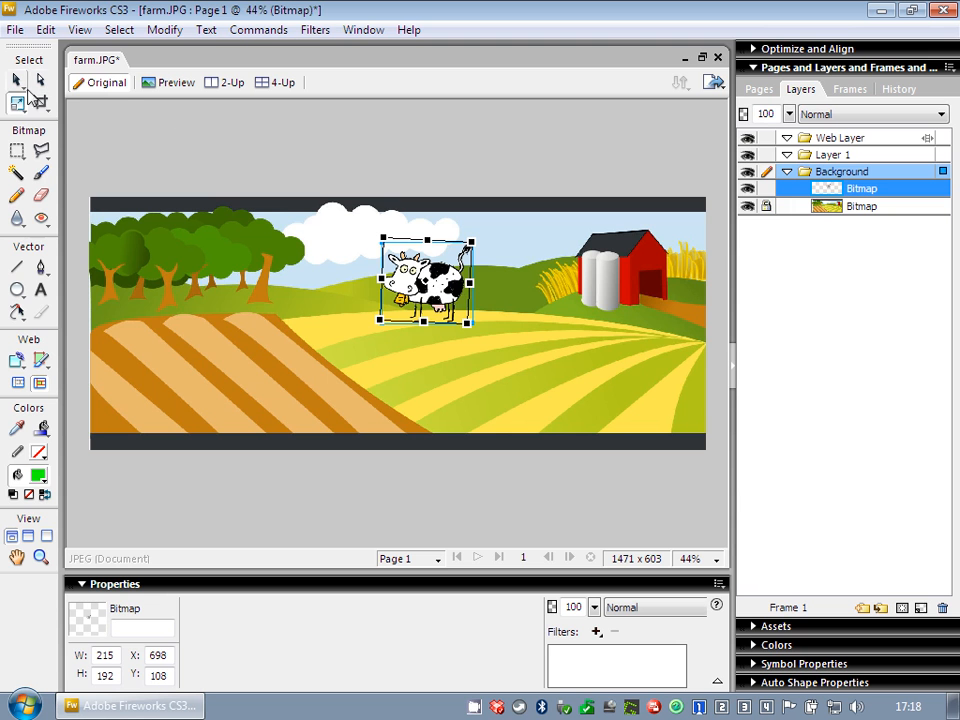
Move the scaled cow onto the hill between the cloud and the barn, and deselect it.
left_click_drag(410, 270, 478, 275)
left_click(16, 82)
left_click(212, 132)
left_click_drag(490, 285, 483, 281)
left_click(330, 175)
Import pig.png, place it over the left side of the farm picture, and move it to about X 315, Y 159.
left_click(19, 32)
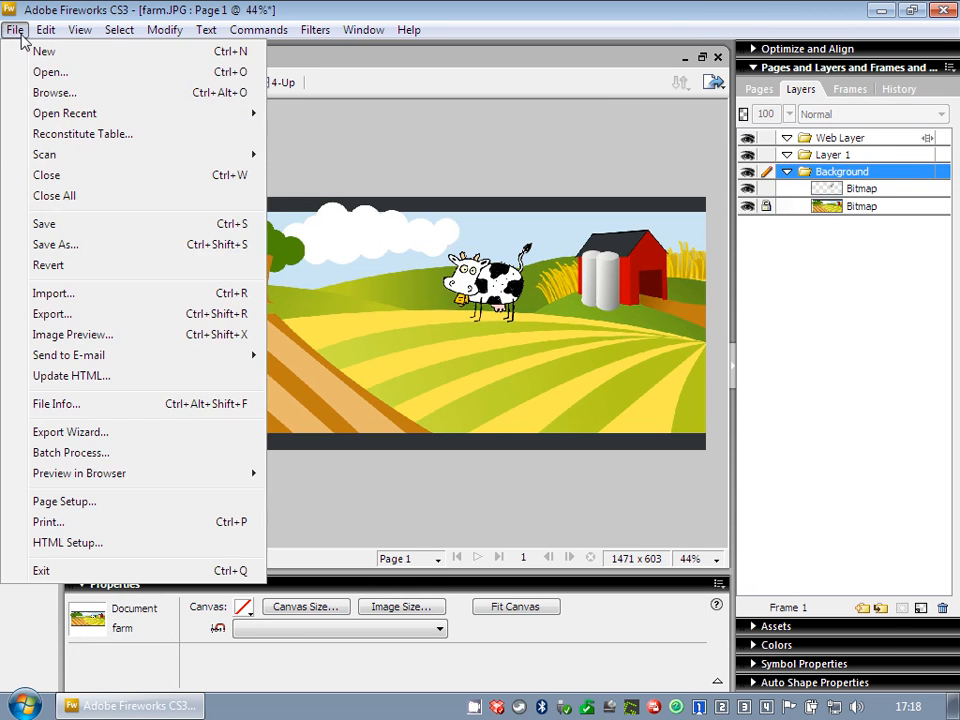
left_click(90, 294)
left_click(277, 241)
left_click(604, 639)
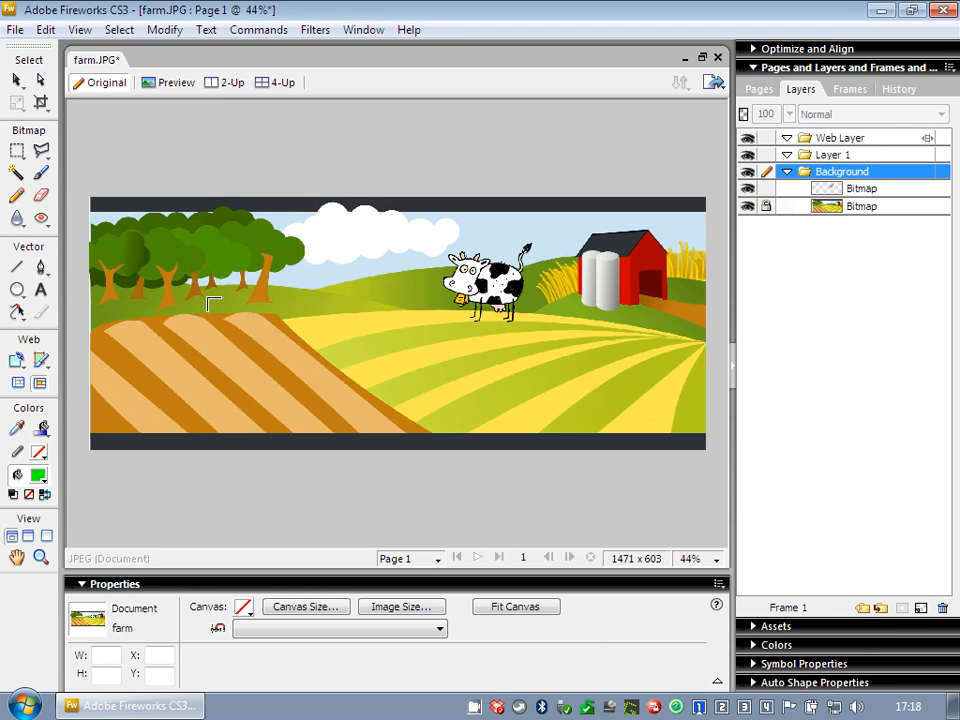
left_click(191, 244)
left_click_drag(287, 315, 318, 337)
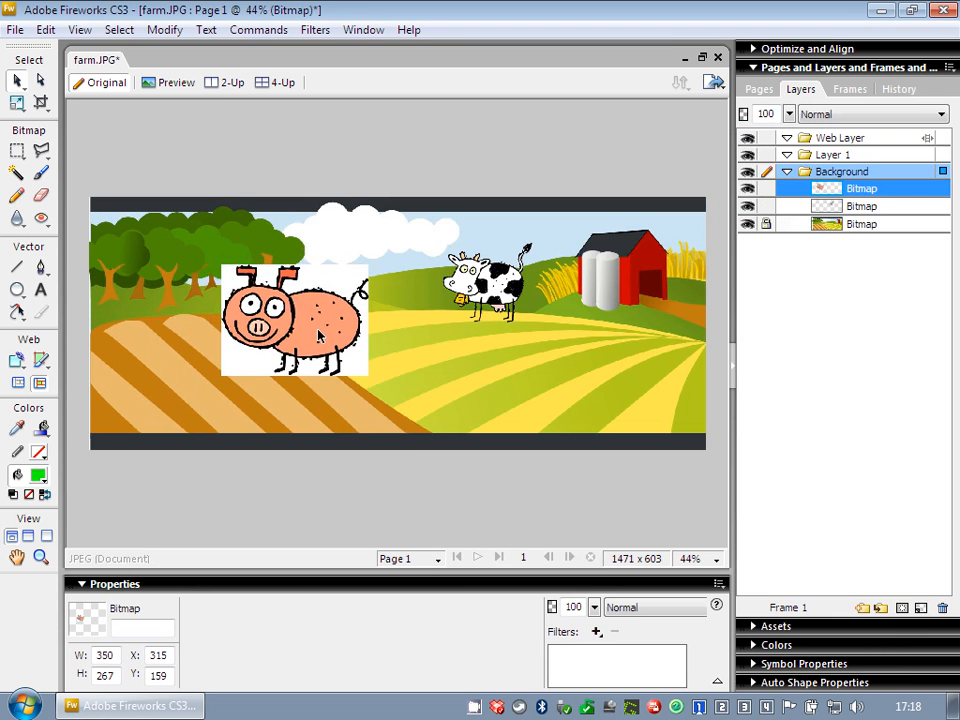
Remove the pig's white background with the Magic Wand, covering the areas beside it and between its ears, and clear the selection.
left_click(119, 29)
mouse_move(80, 29)
left_click(97, 121)
left_click(17, 175)
left_click(150, 161)
left_click(281, 141, "shift")
left_click(643, 273, "shift")
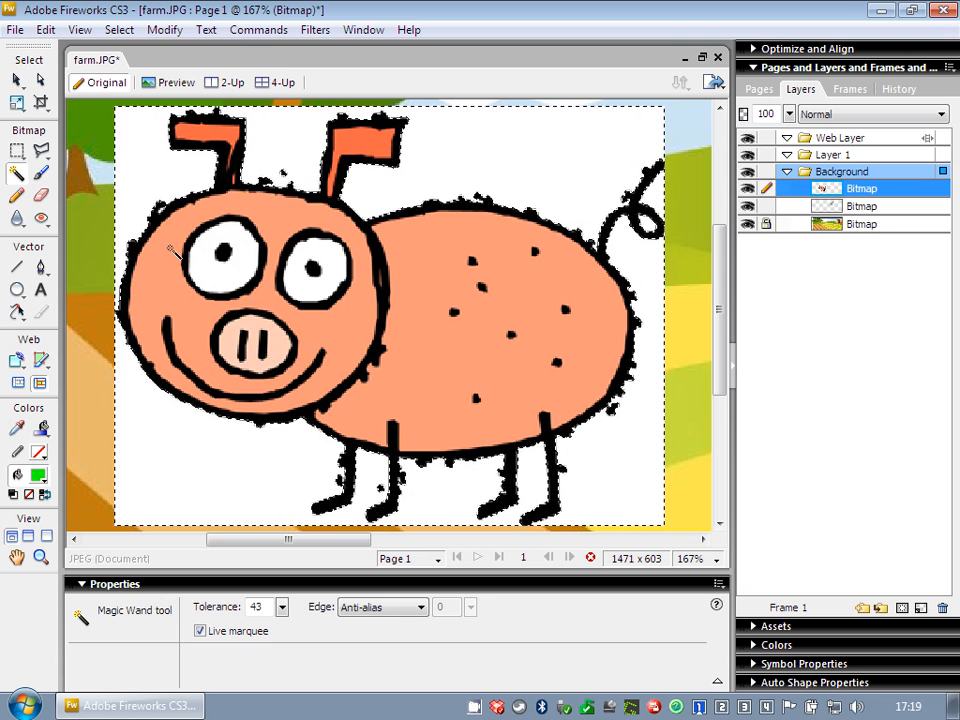
key("Delete")
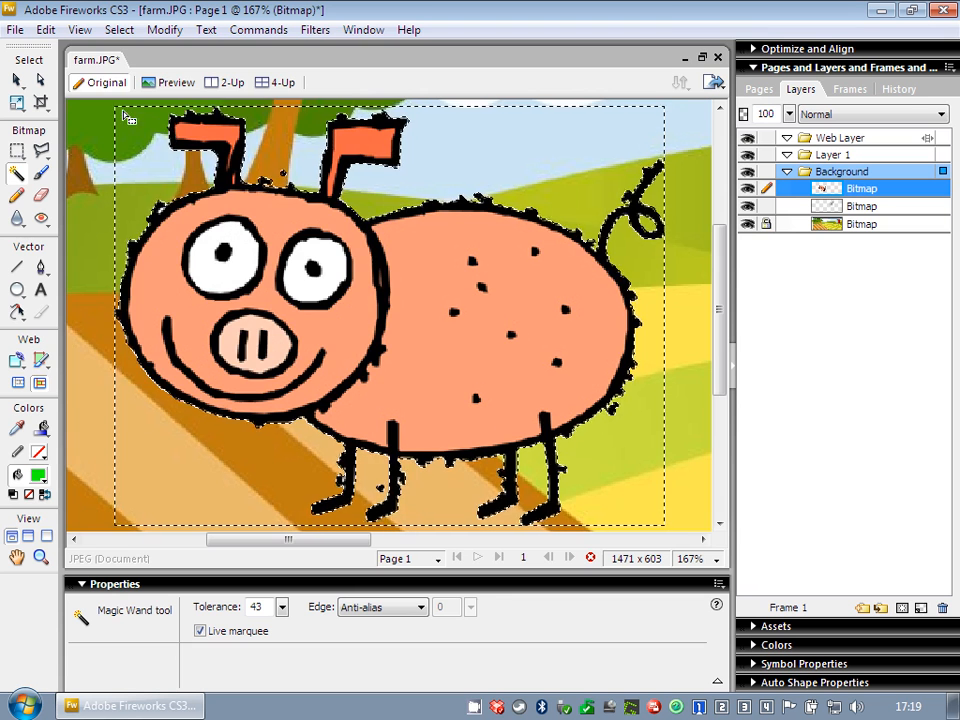
left_click(121, 30)
left_click(147, 73)
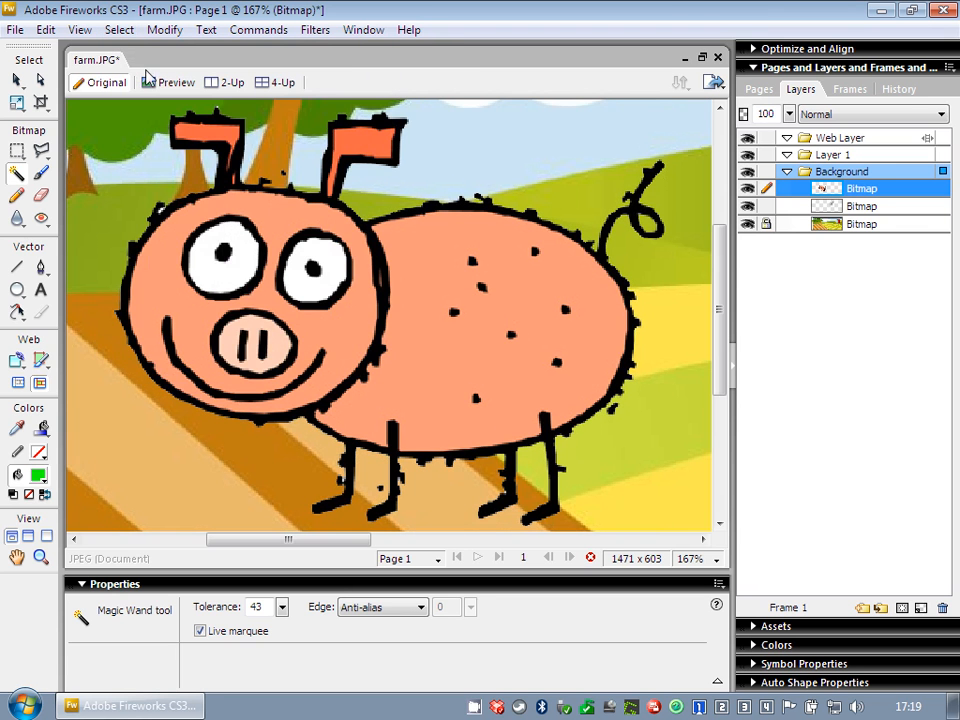
Shrink the pig proportionally to about 212 × 161 with the Scale tool.
left_click(77, 30)
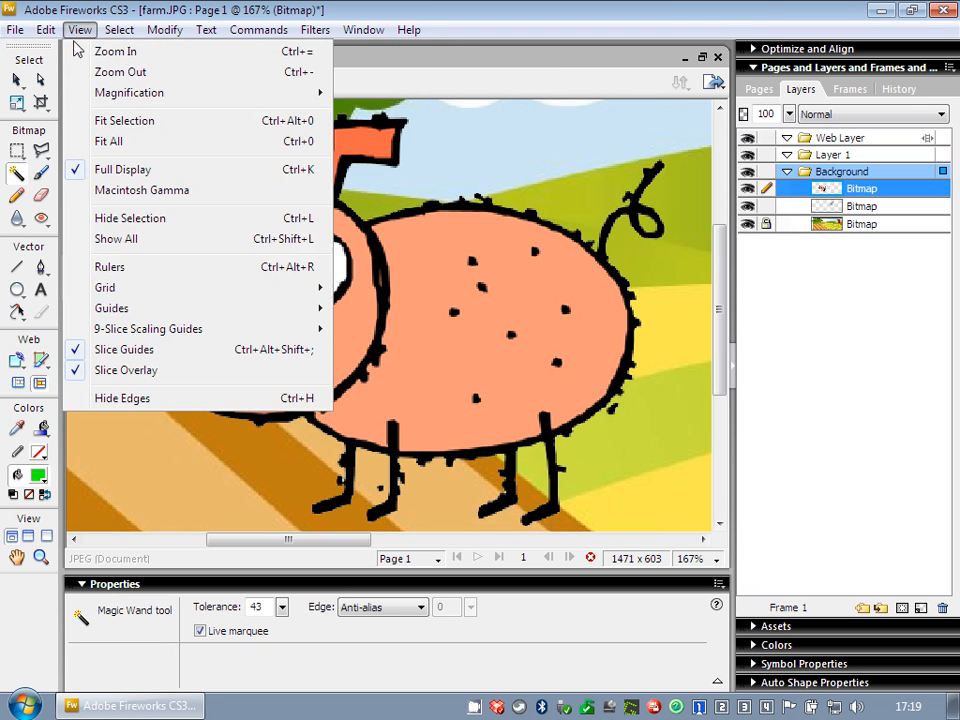
left_click(110, 142)
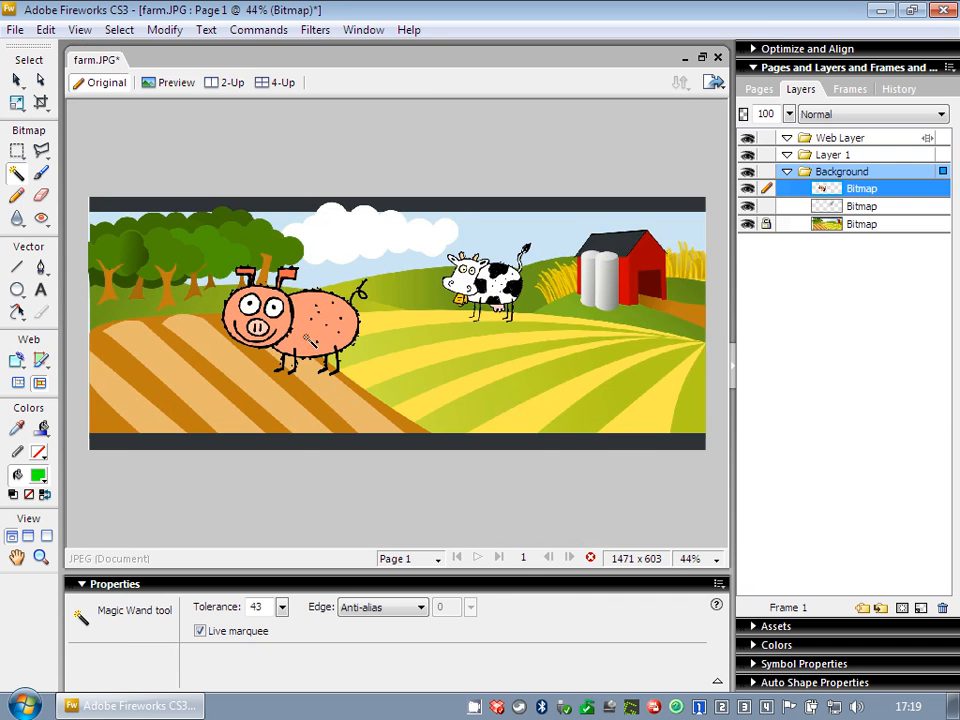
left_click(17, 102)
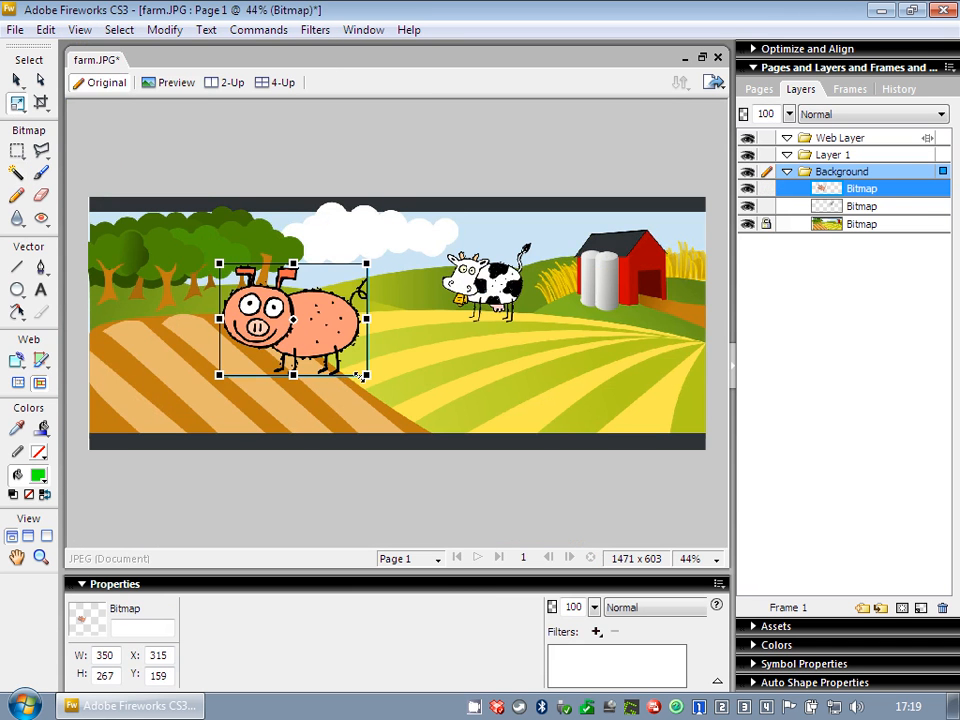
left_click_drag(364, 374, 326, 368)
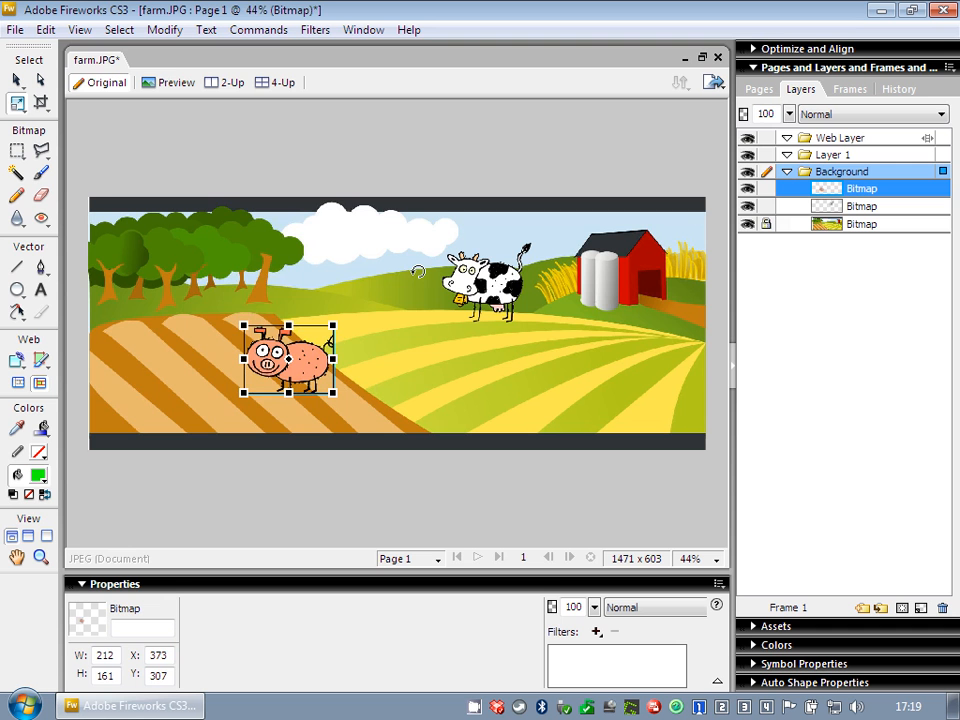
Flip the pig horizontally and move it to about X 480, Y 285.
left_click(168, 31)
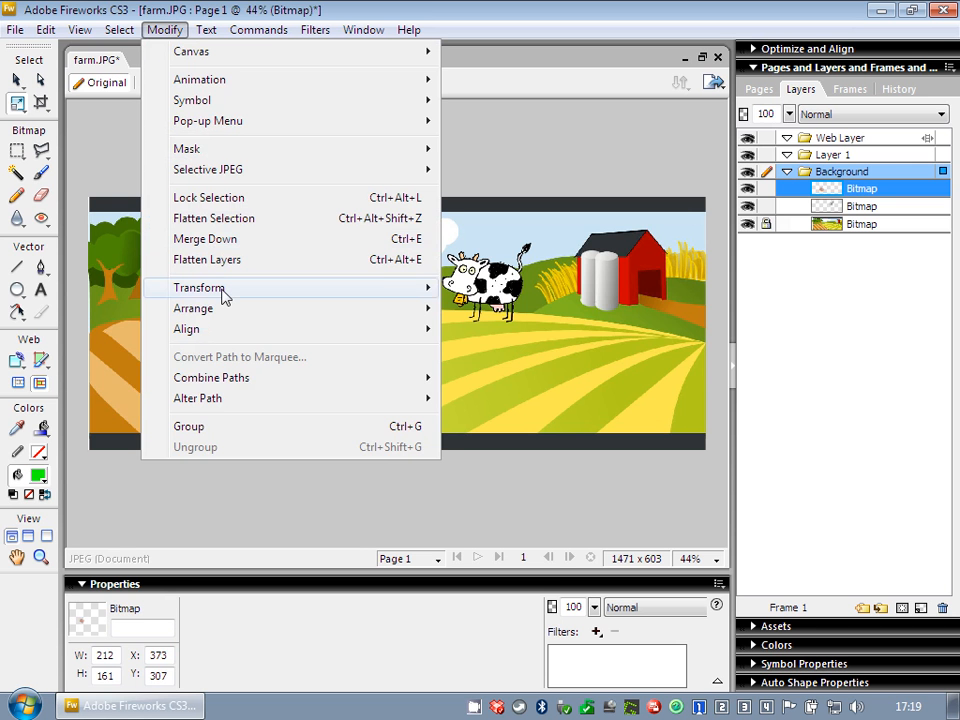
mouse_move(224, 292)
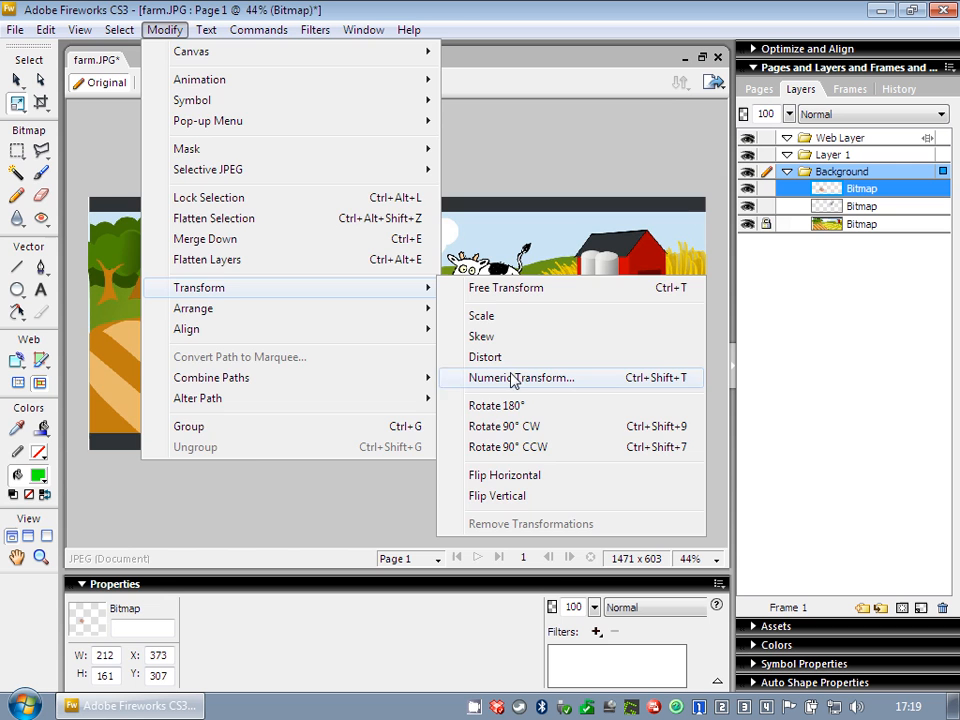
left_click(527, 480)
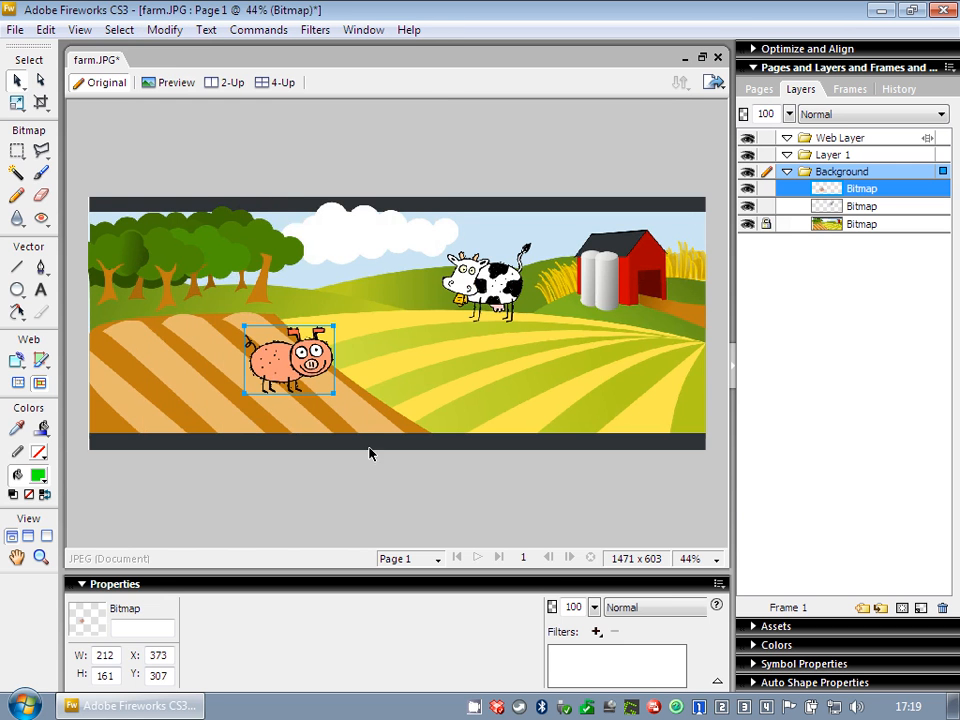
left_click_drag(293, 365, 340, 355)
left_click(164, 29)
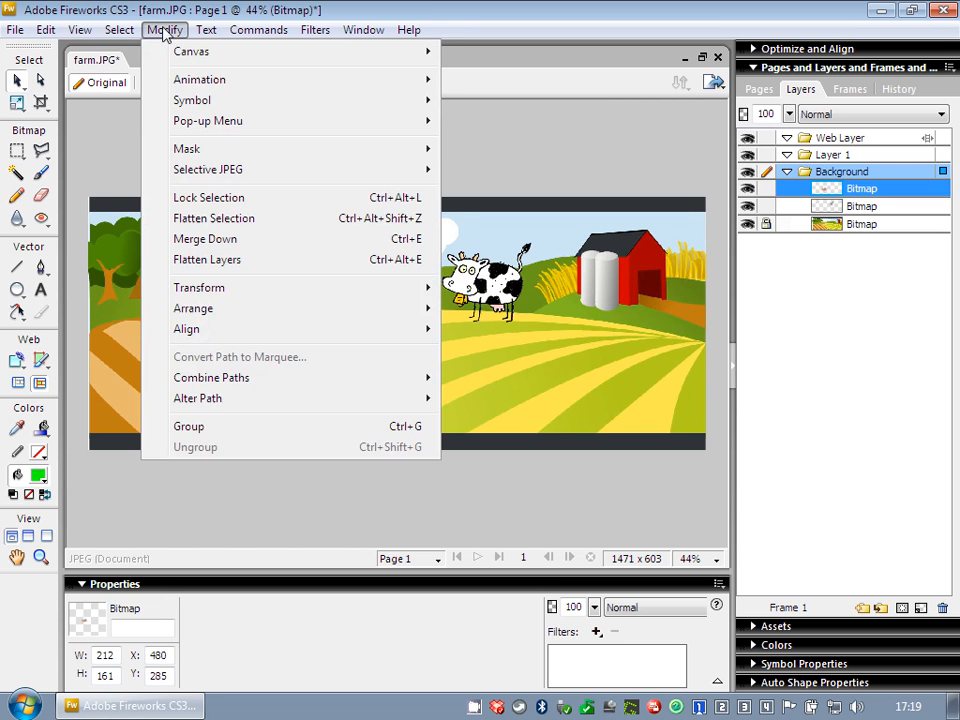
mouse_move(240, 289)
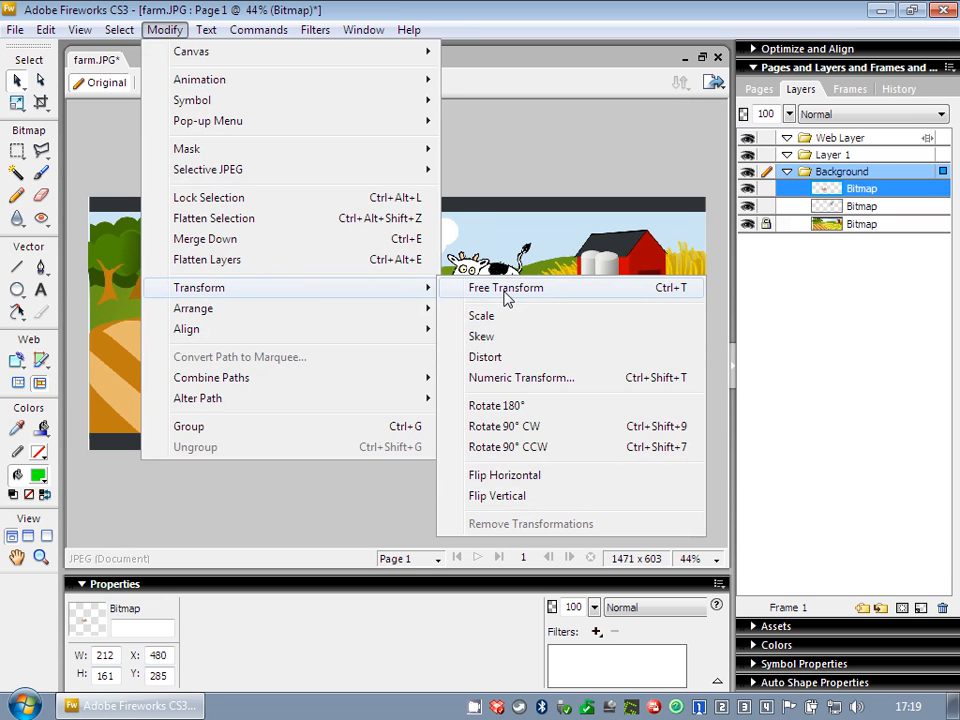
left_click(531, 166)
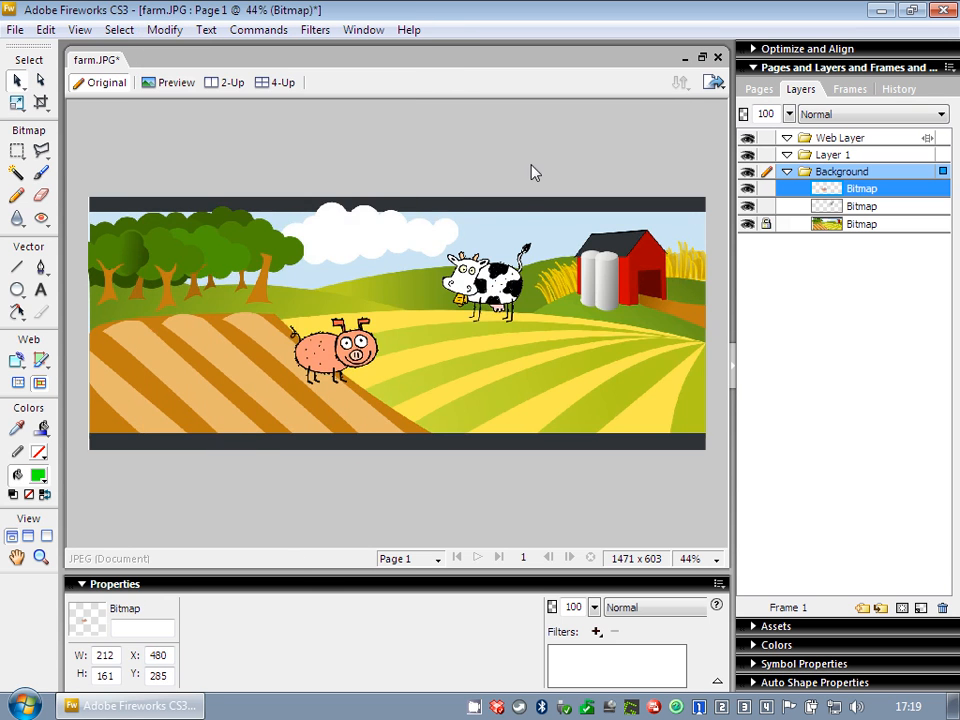
Move the pig slightly right onto the edge of the yellow-green field and deselect it.
left_click_drag(357, 350, 381, 345)
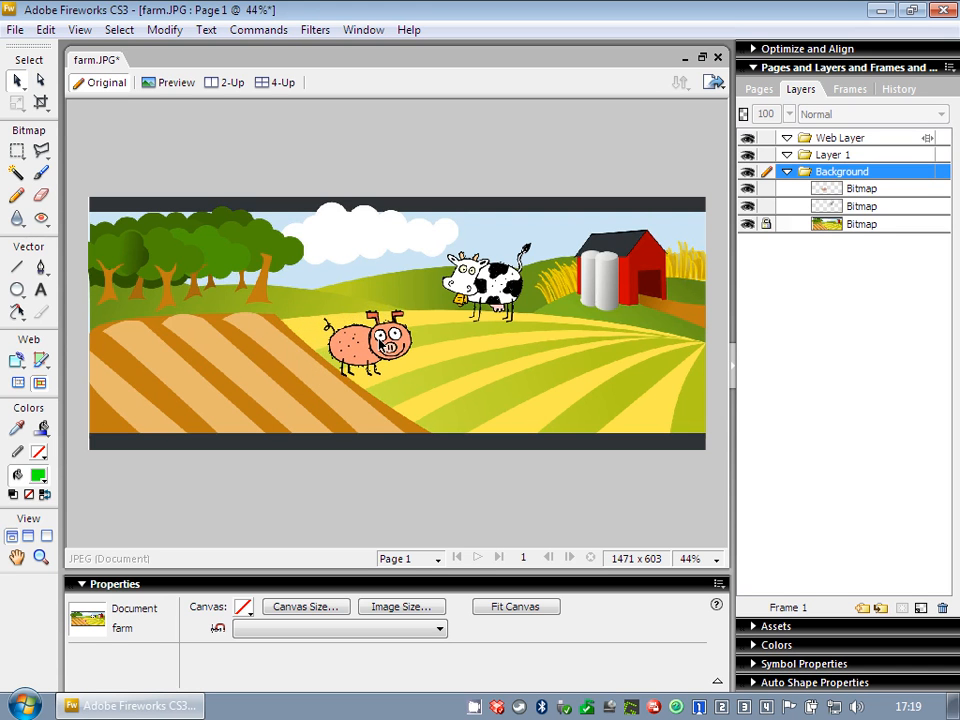
left_click(403, 147)
Save the picture as a JPEG named farm_with_animals.jpg in the Selection folder.
left_click(15, 29)
left_click(58, 229)
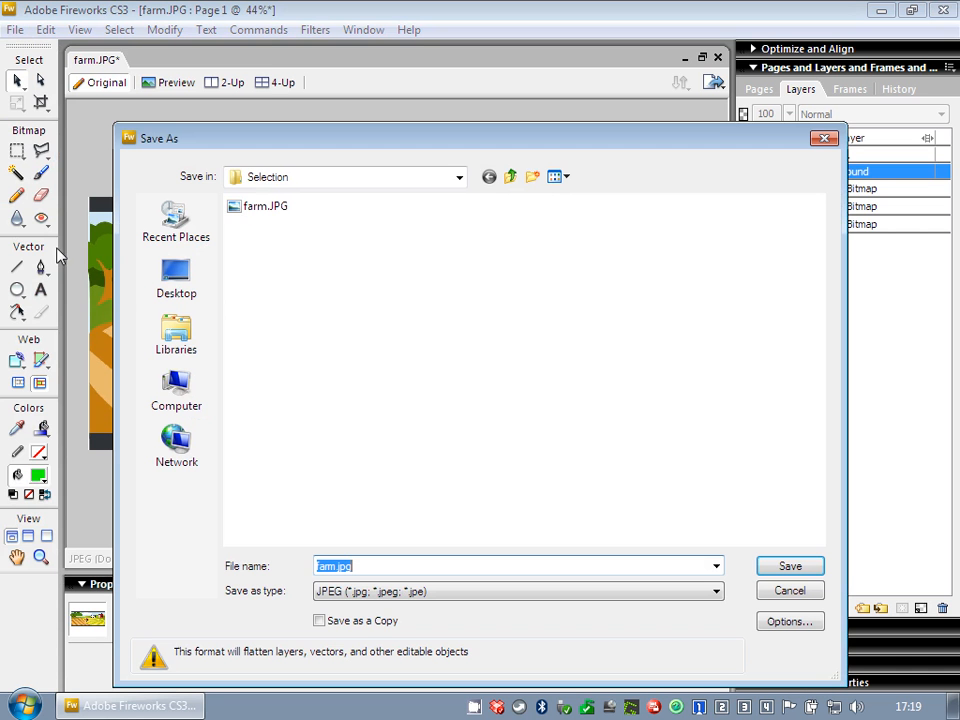
left_click(334, 568)
type("_with ")
type("animals")
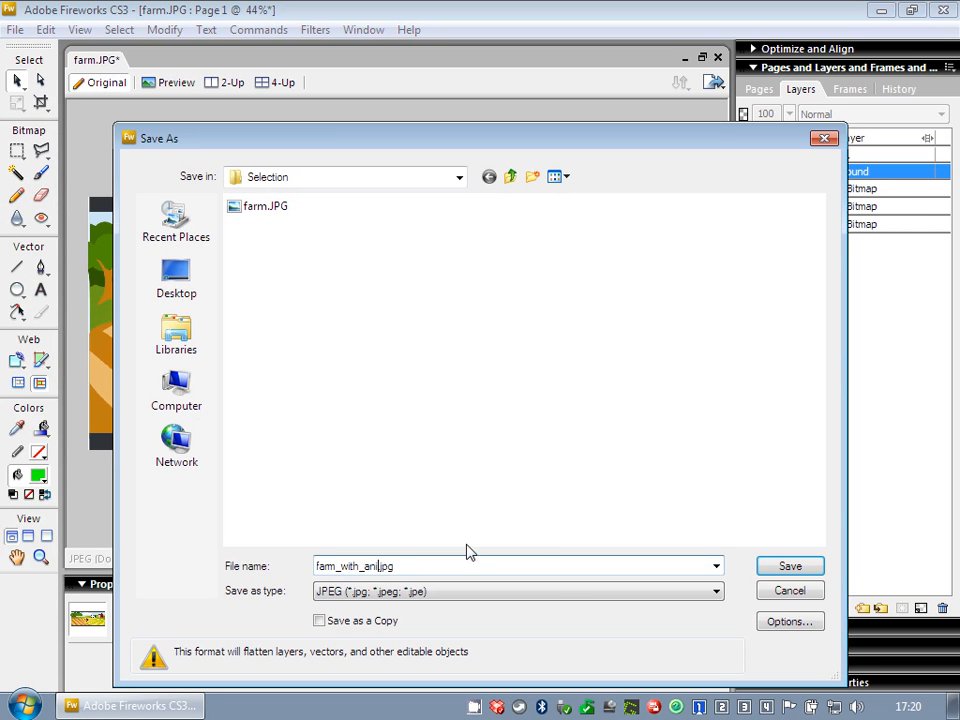
left_click(806, 568)
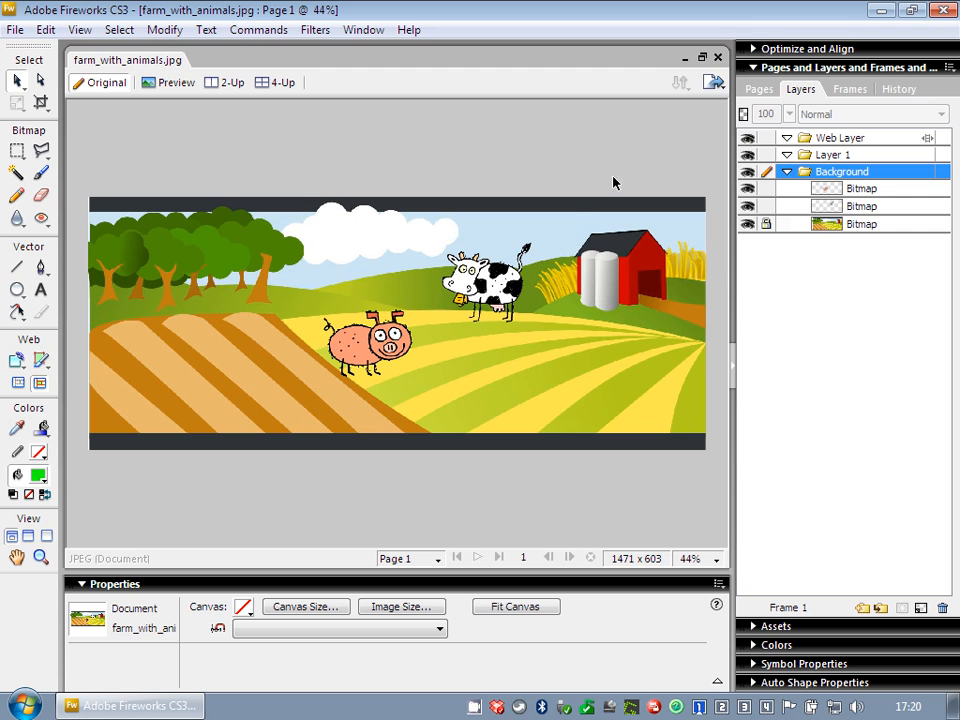
Close the document and save an editable Fireworks PNG copy as farm_with_animals.png.
left_click(717, 58)
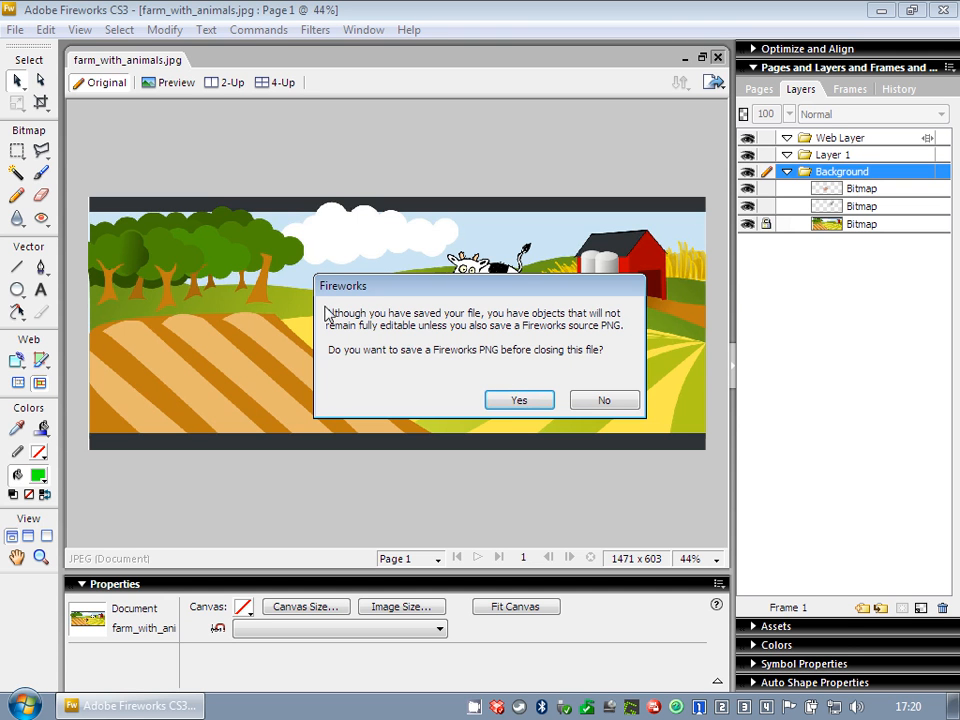
left_click(519, 402)
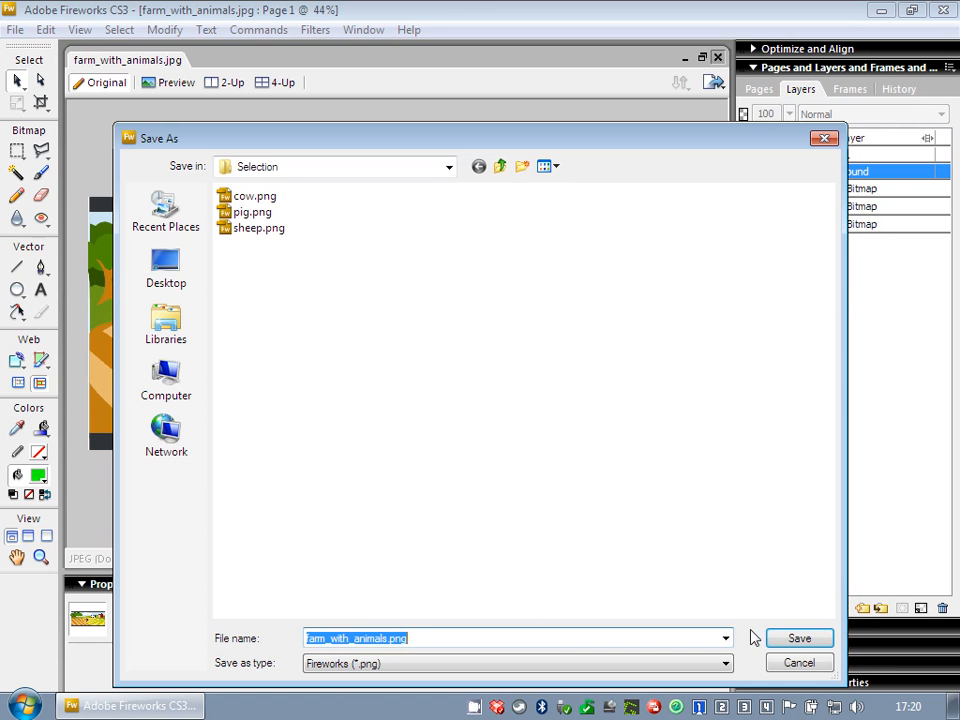
left_click(798, 638)
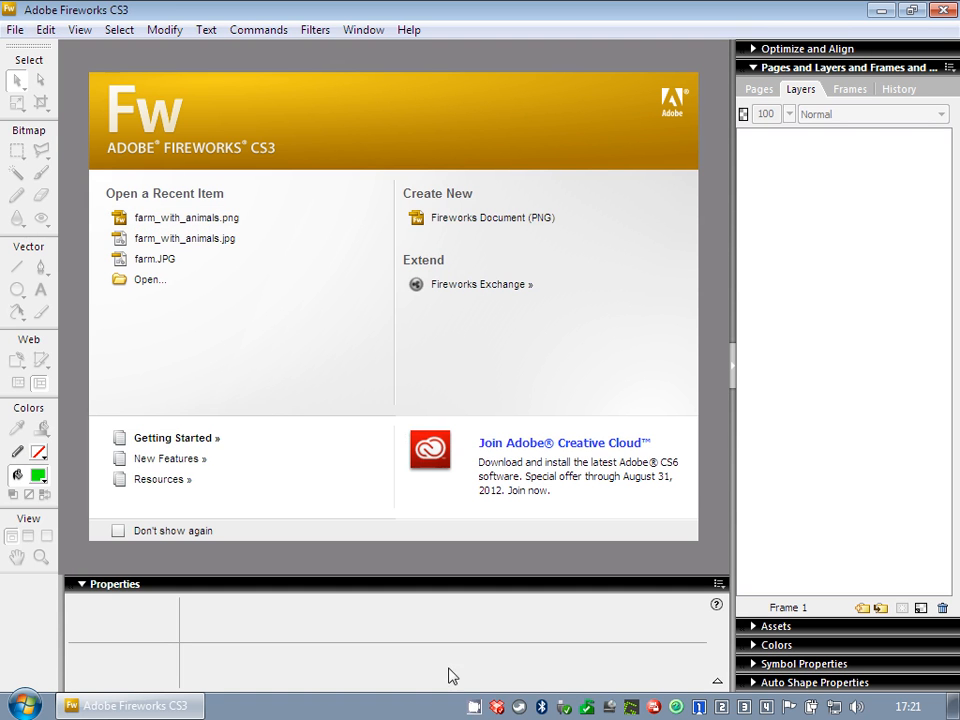
left_click(474, 707)
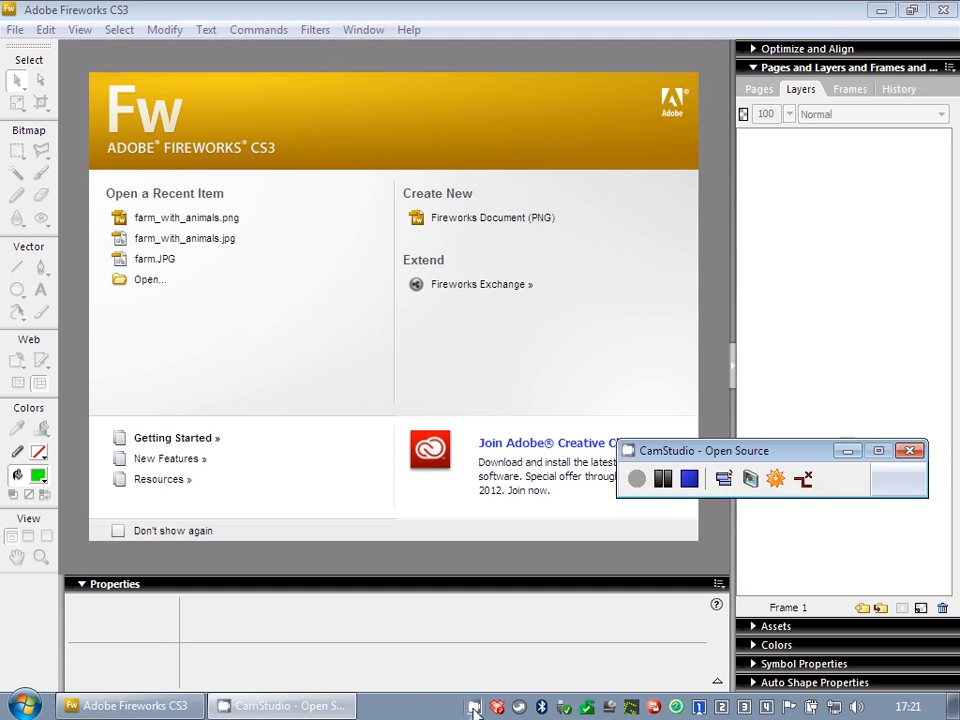